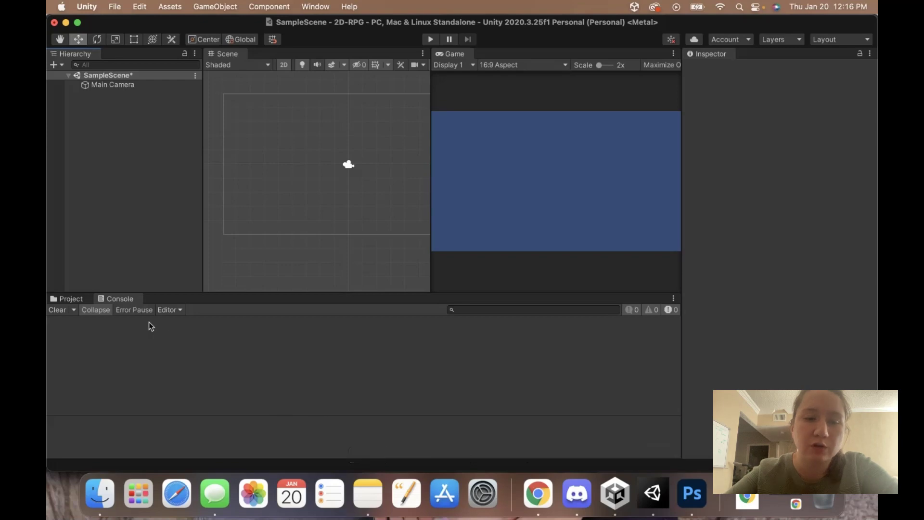
- Switch the bottom panel from the Console to the Project view of the Assets folder
click(73, 299)
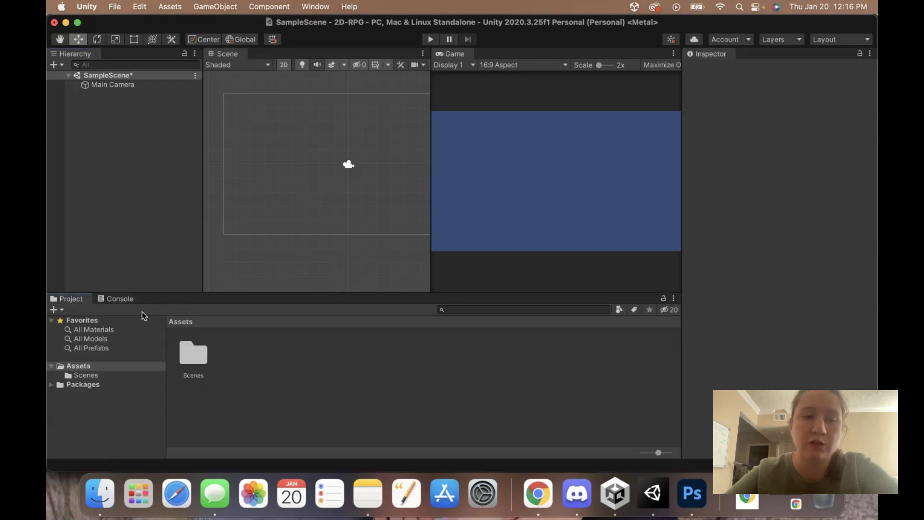
- Create a new folder named Sprites in Assets
right_click(255, 353)
mouse_move(369, 147)
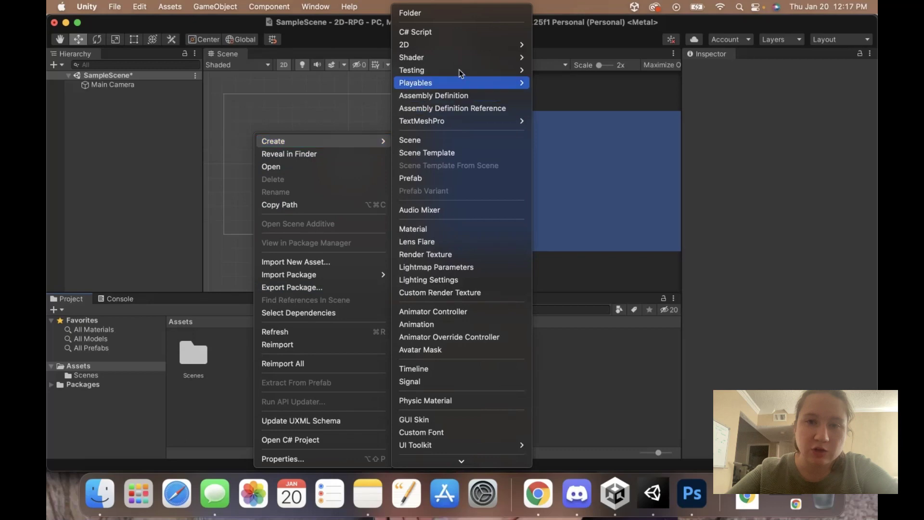
click(468, 14)
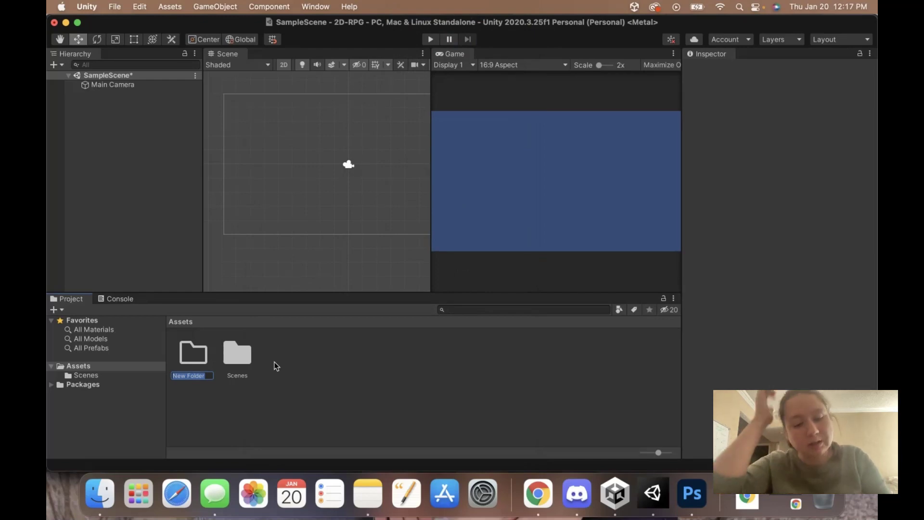
text(Sprit)
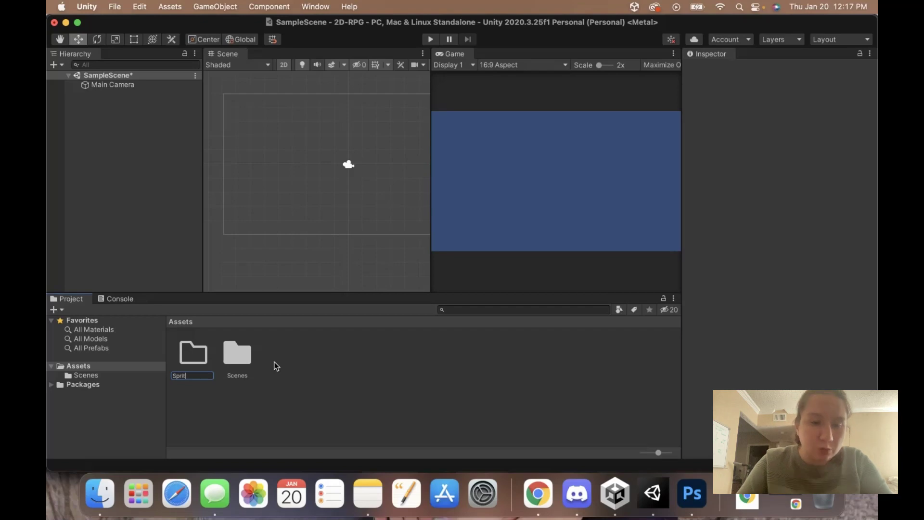
text(es)
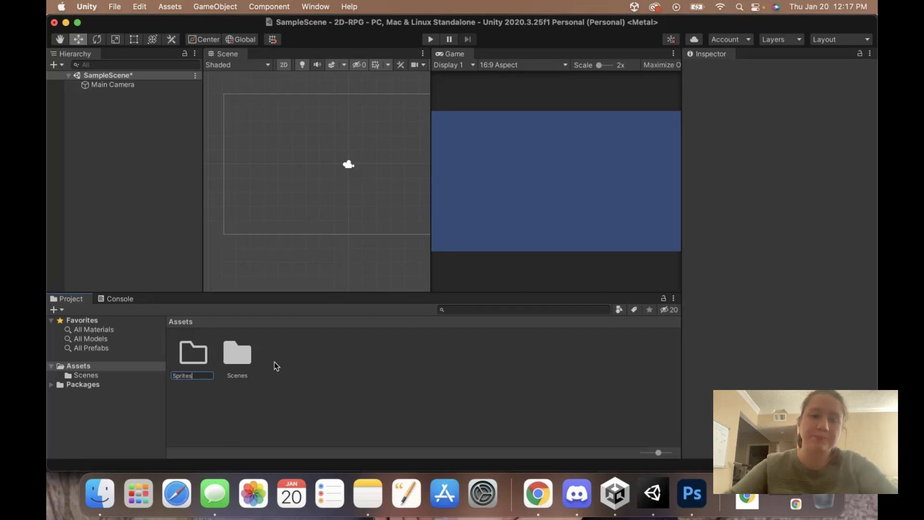
key(Return)
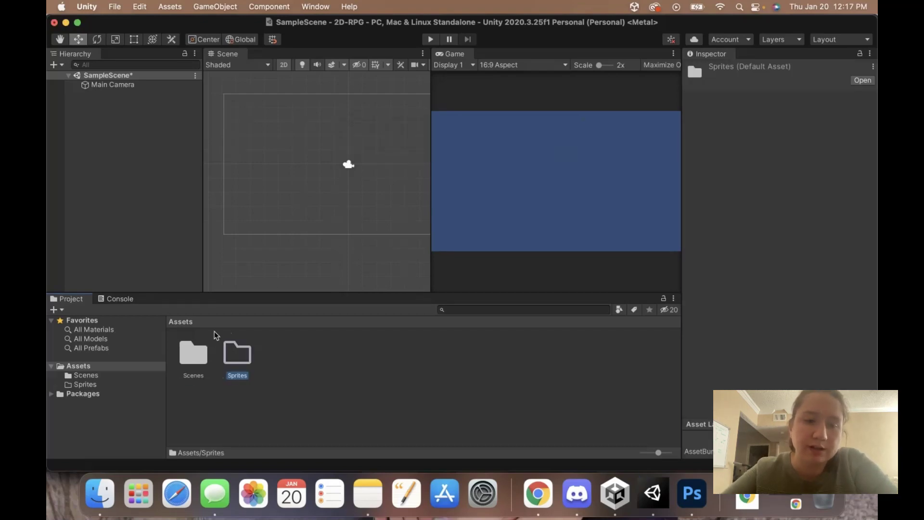
click(270, 369)
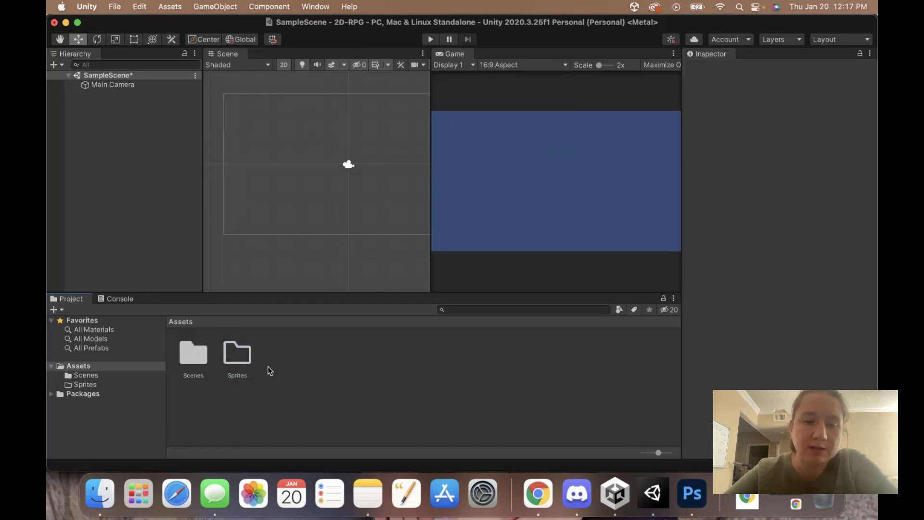
- Create a second new folder named Prefabs in Assets
right_click(278, 364)
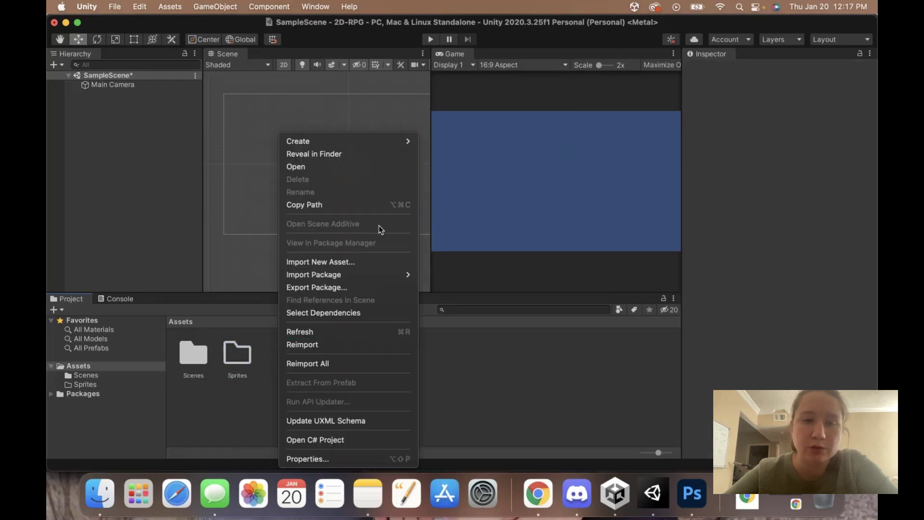
mouse_move(400, 143)
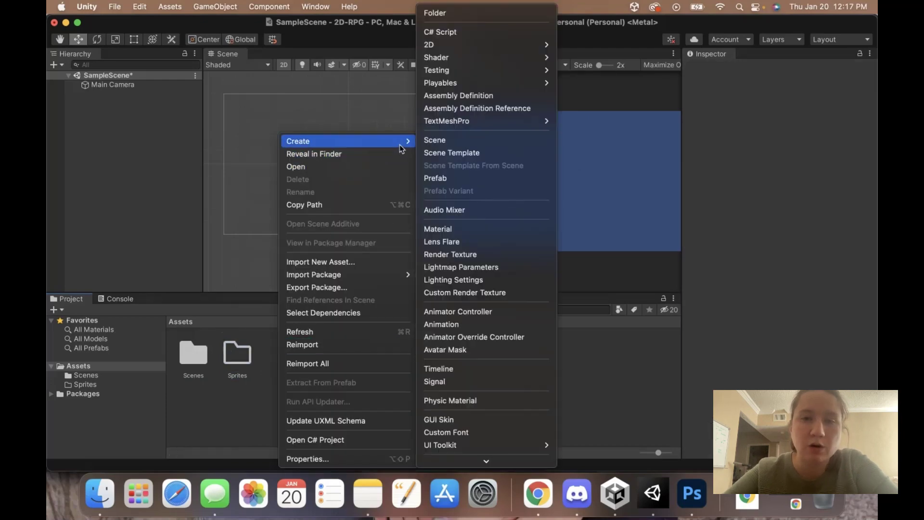
click(509, 14)
text(Prefabs)
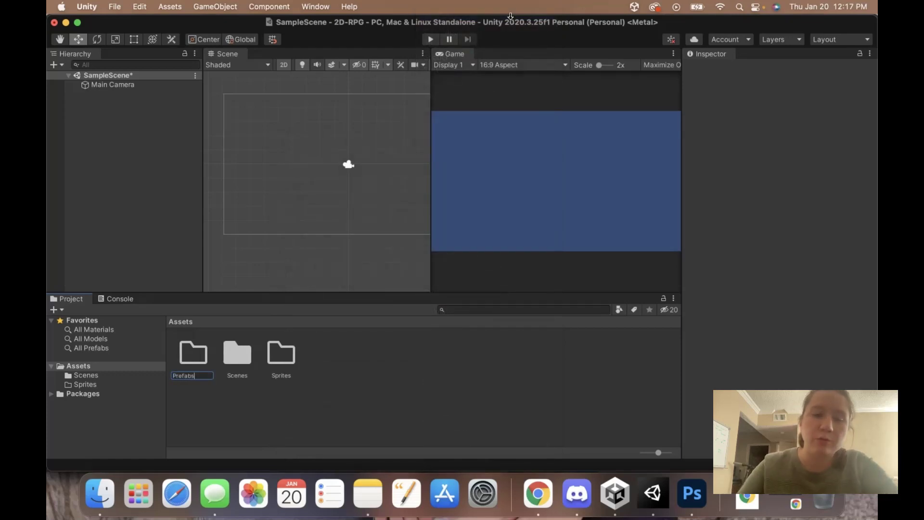
key(Return)
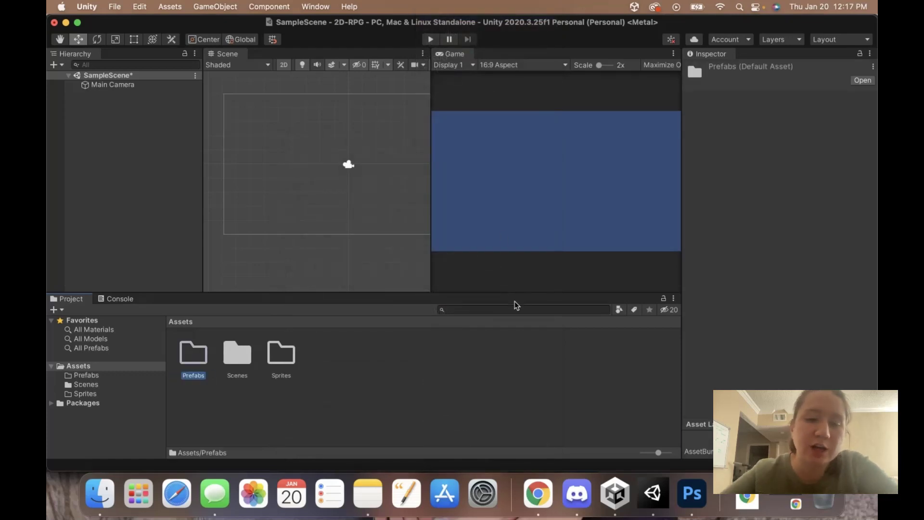
click(371, 374)
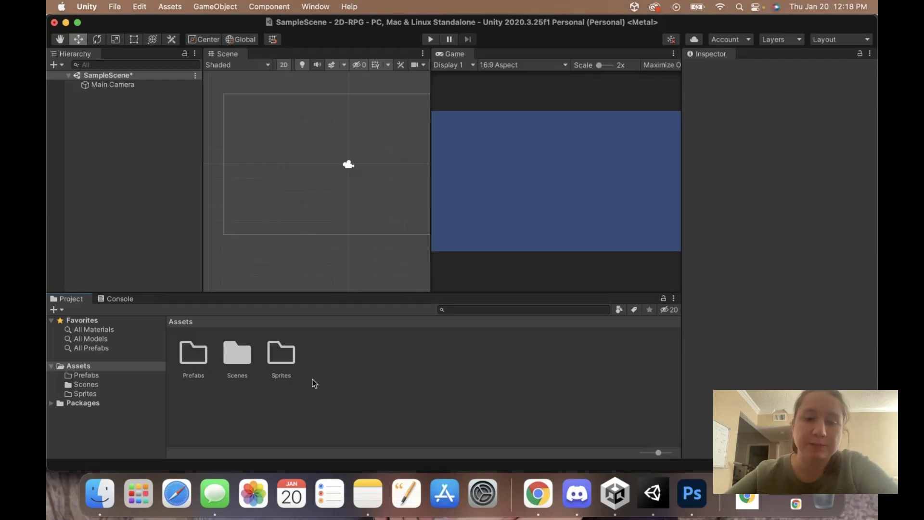
- Create a new folder named Scripts in Assets
right_click(337, 365)
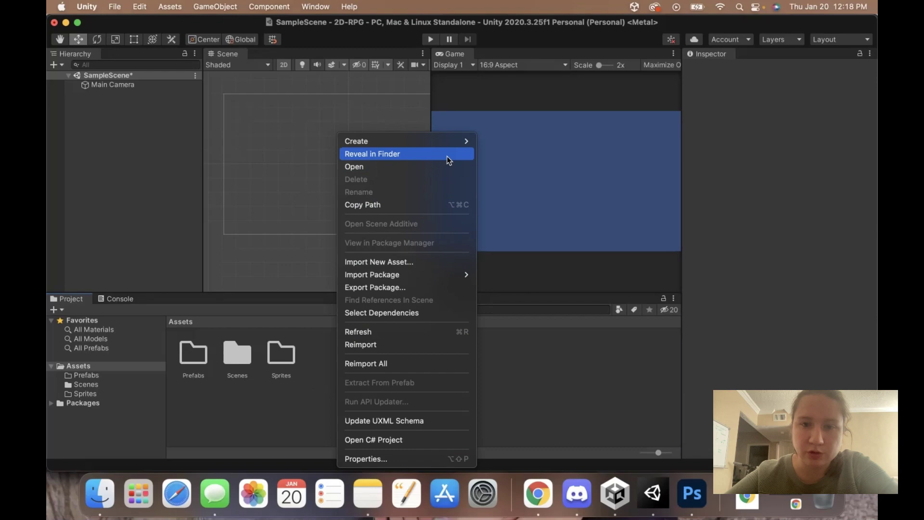
mouse_move(455, 143)
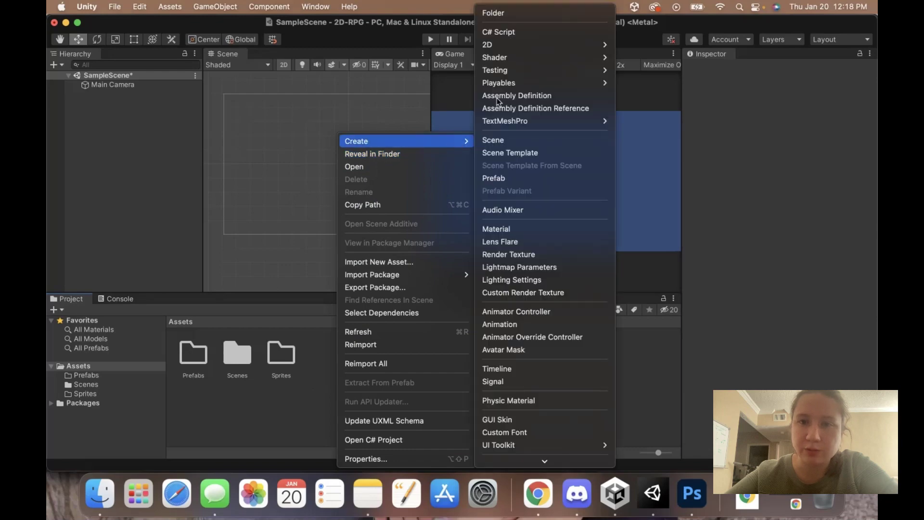
click(559, 14)
text(Scri)
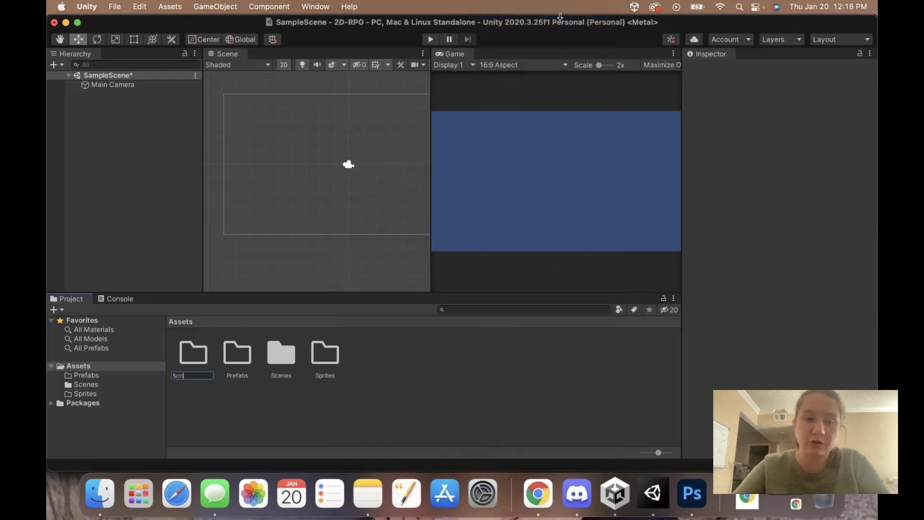
text(pts)
key(Return)
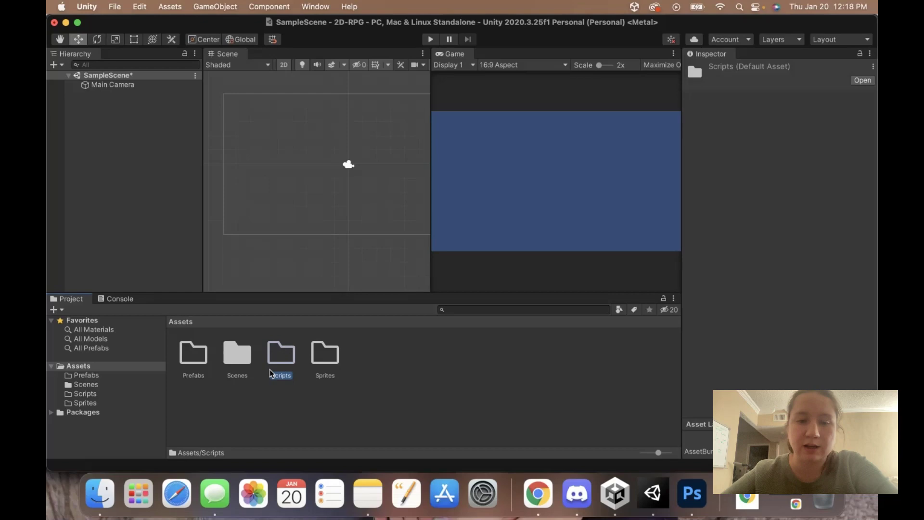
click(293, 402)
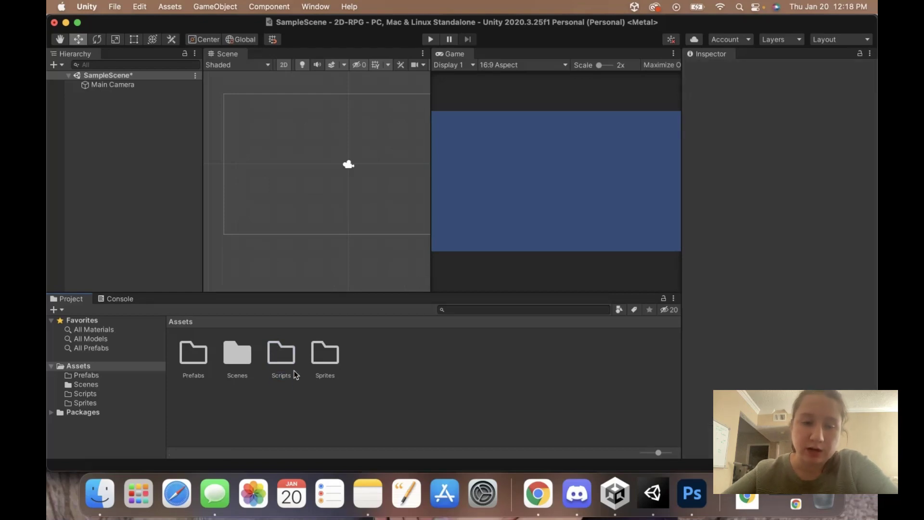
- Create another new folder named Animations in Assets
right_click(376, 364)
mouse_move(483, 141)
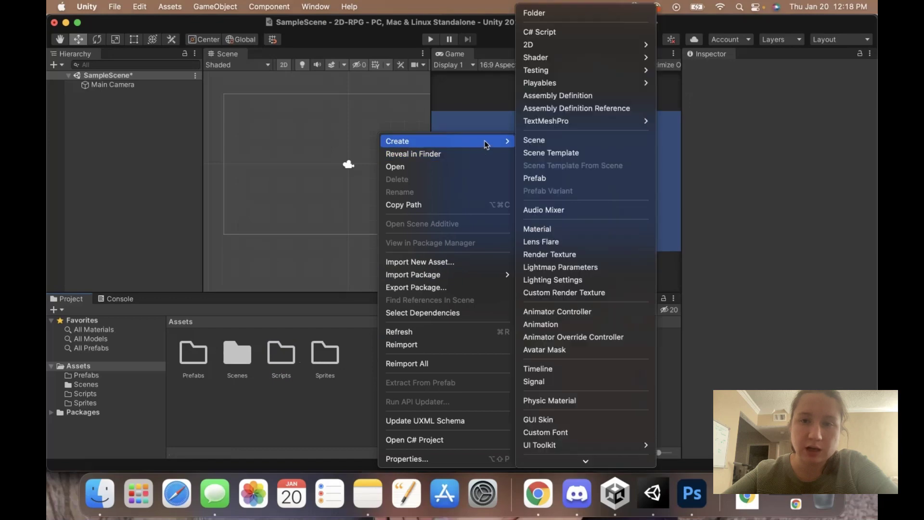
click(596, 19)
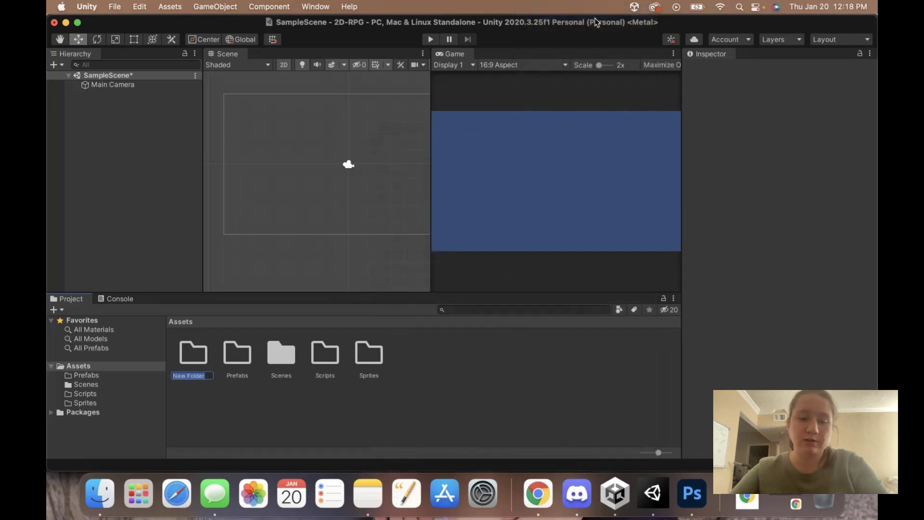
text(Animations)
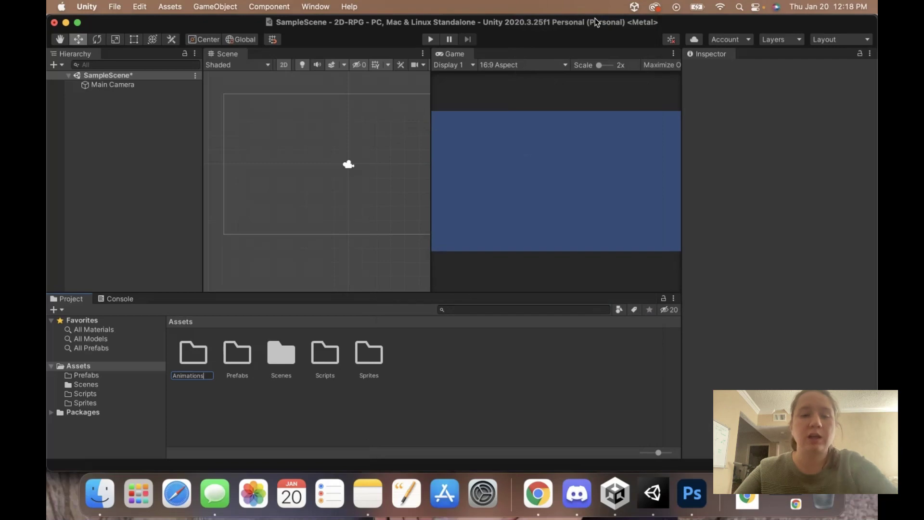
key(Return)
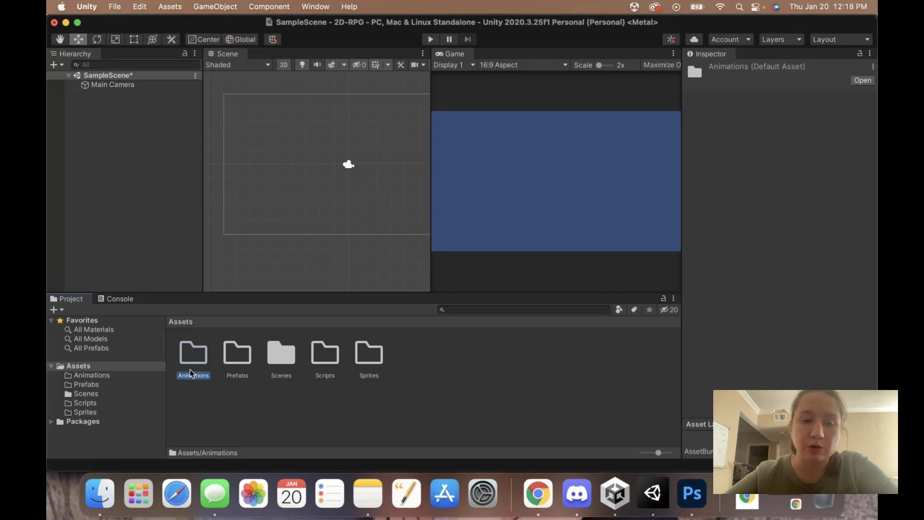
click(194, 400)
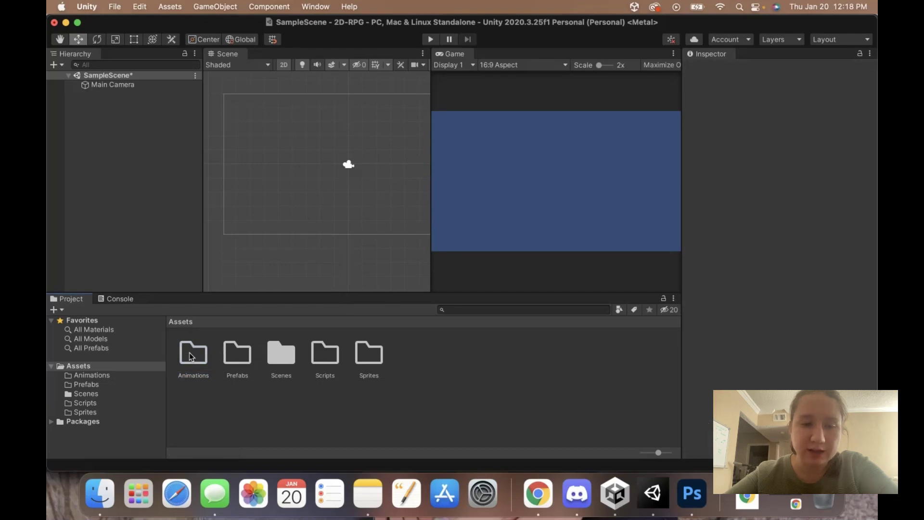
right_click(414, 365)
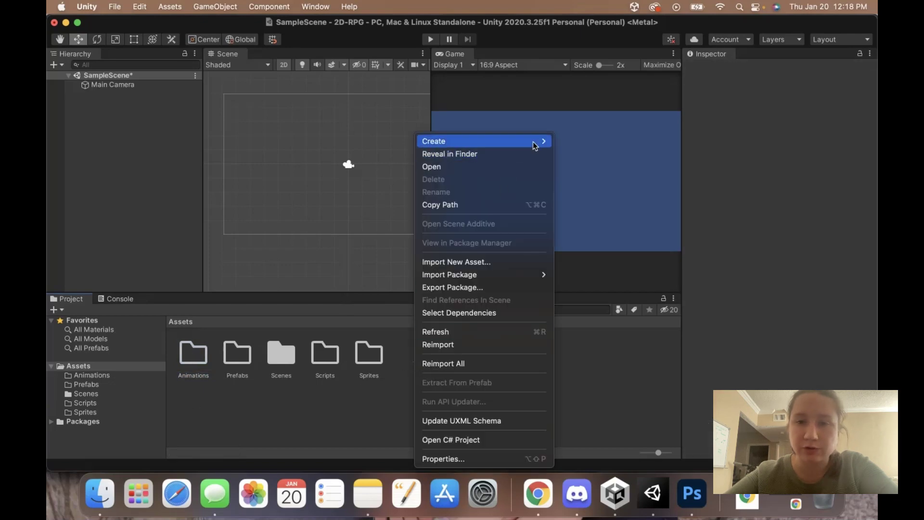
mouse_move(533, 141)
click(633, 14)
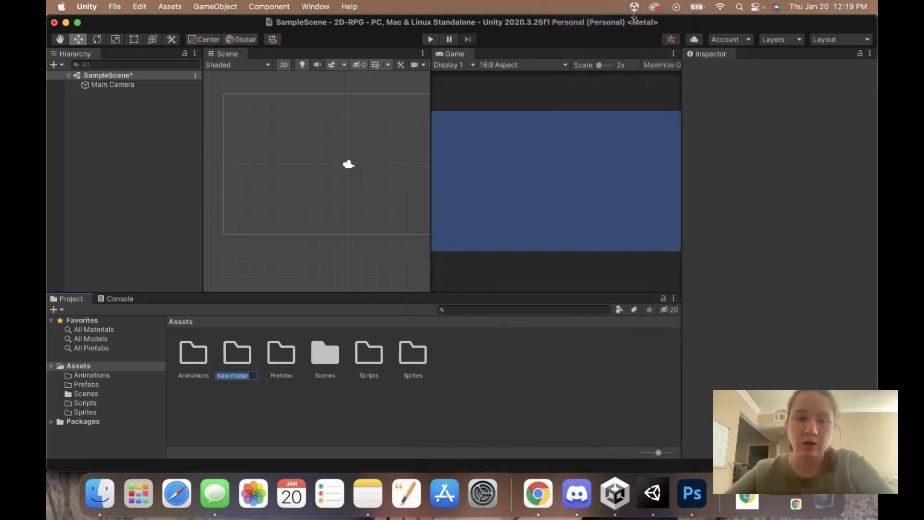
text(Audio)
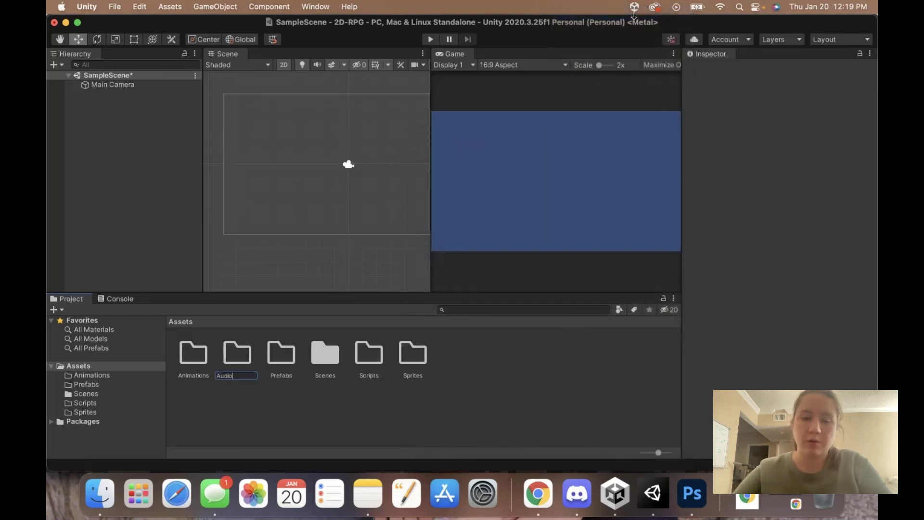
key(Return)
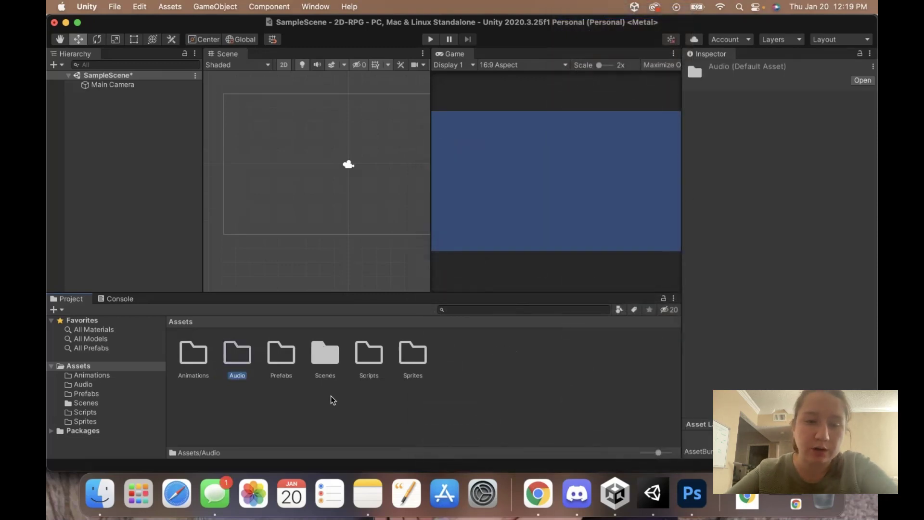
right_click(475, 365)
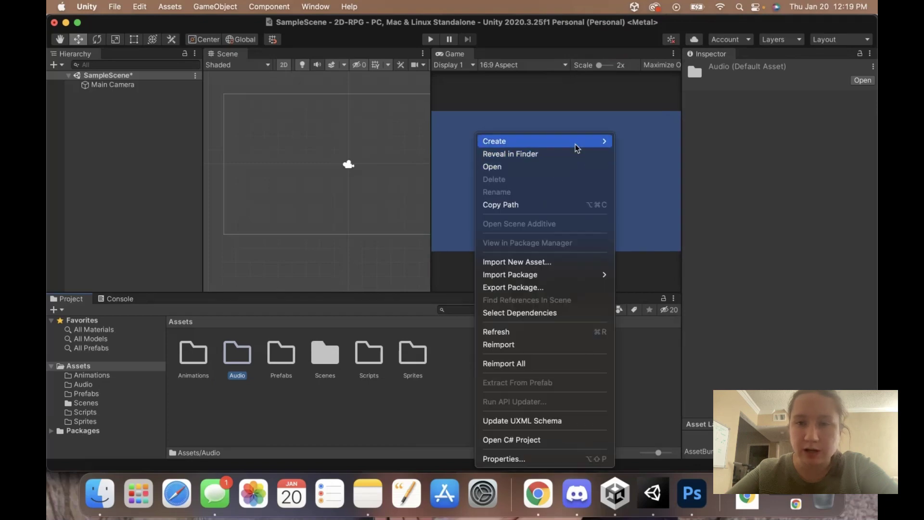
mouse_move(575, 143)
click(665, 19)
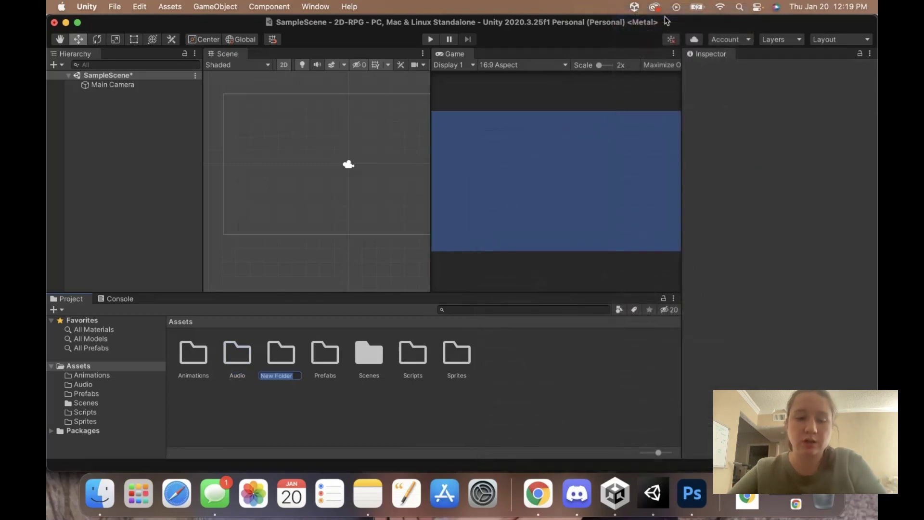
text(Resources)
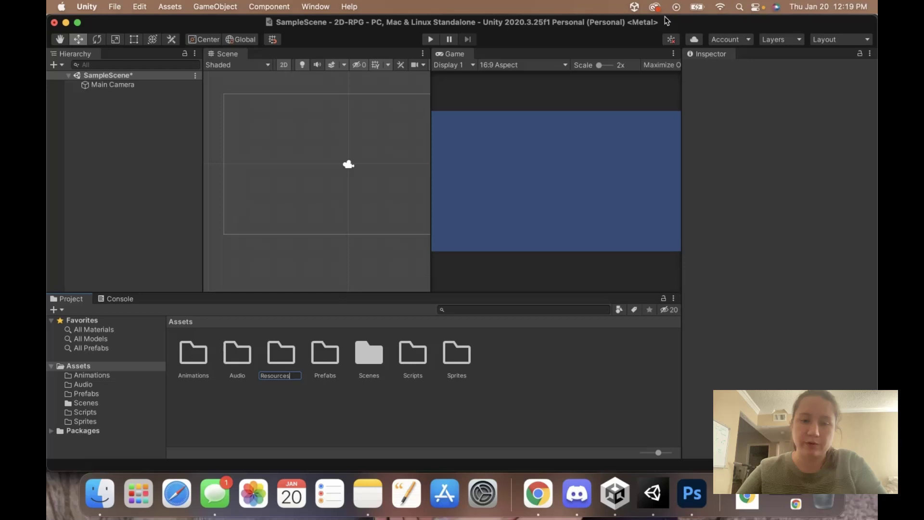
key(Return)
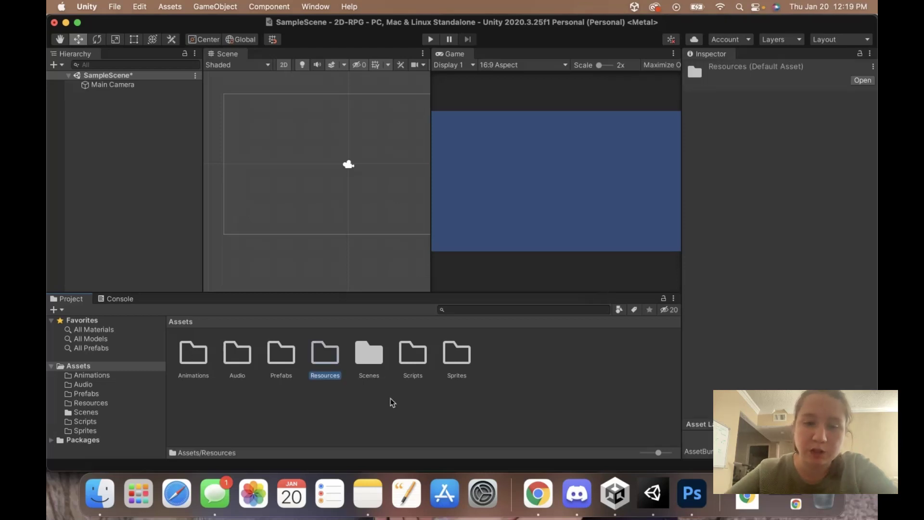
click(371, 402)
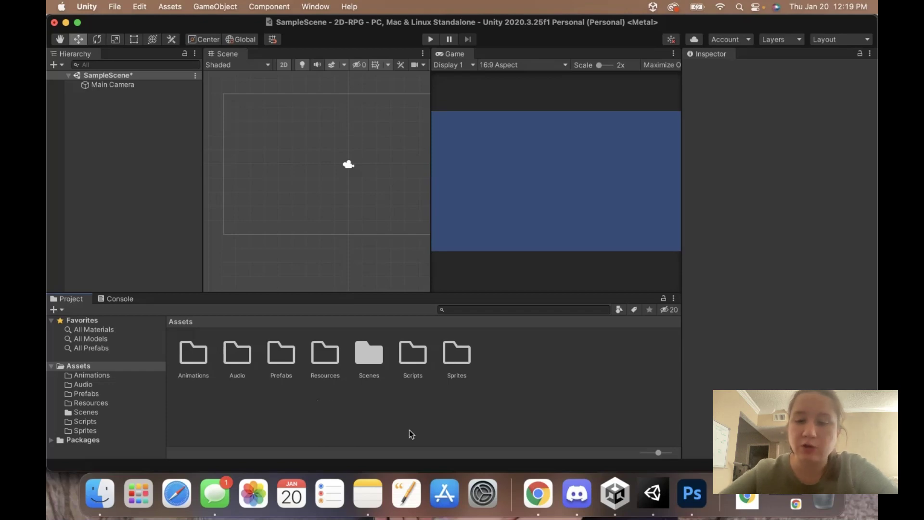
- Switch to Chrome and scroll through itch.io's 573 free Top-Down asset results
click(539, 496)
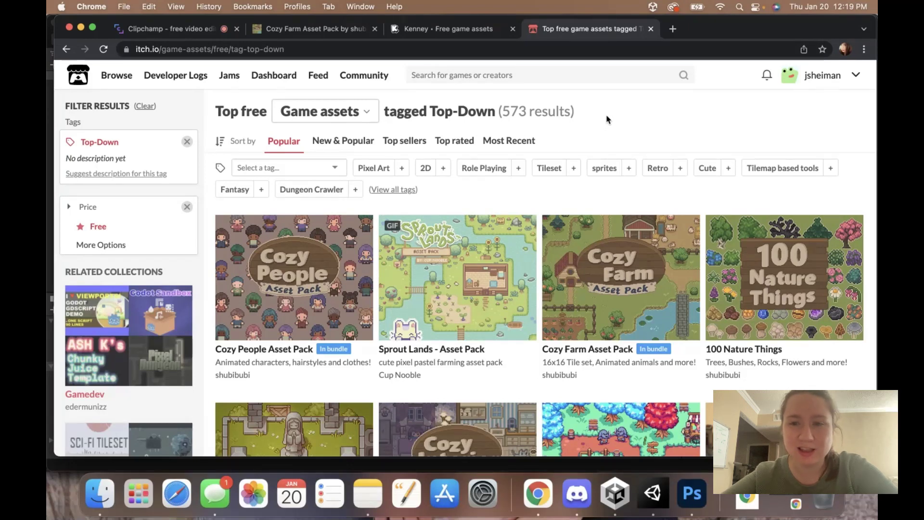
scroll(639, 118, down, 4)
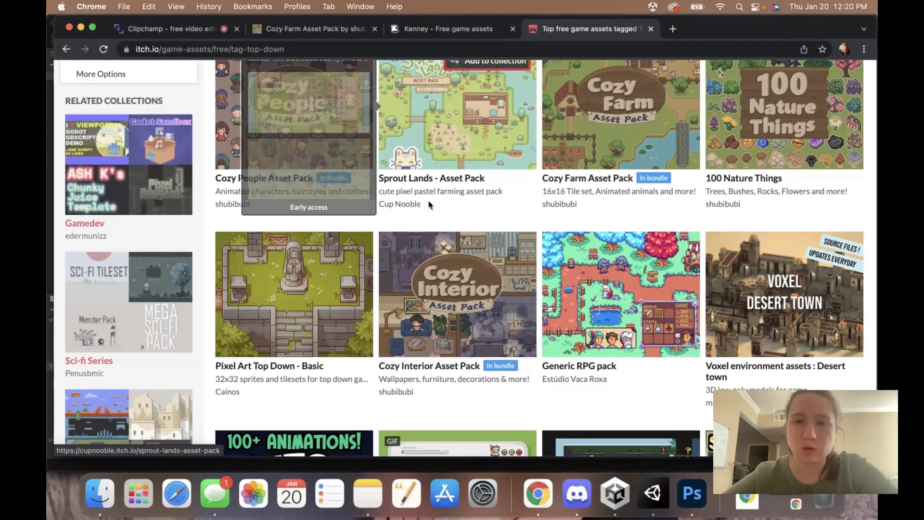
scroll(430, 204, down, 3)
scroll(429, 204, down, 2)
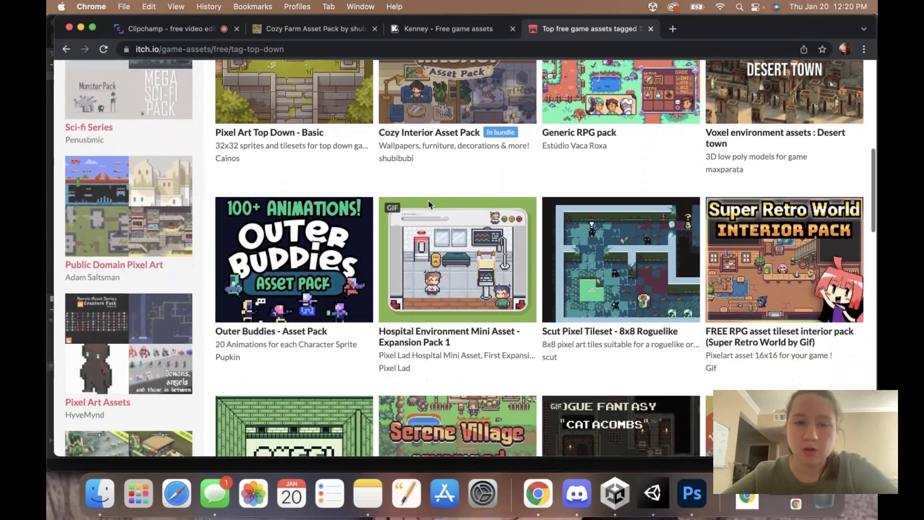
drag(289, 240, 260, 243)
scroll(259, 243, up, 3)
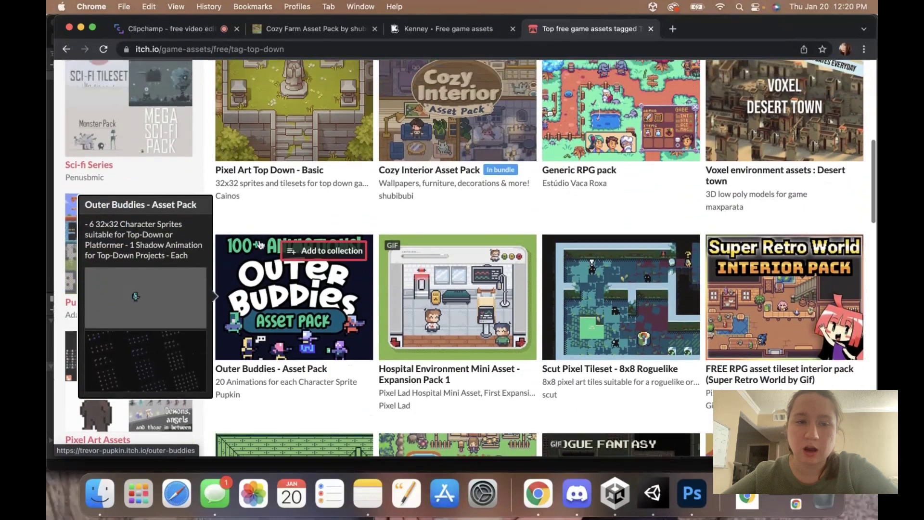
scroll(259, 243, up, 4)
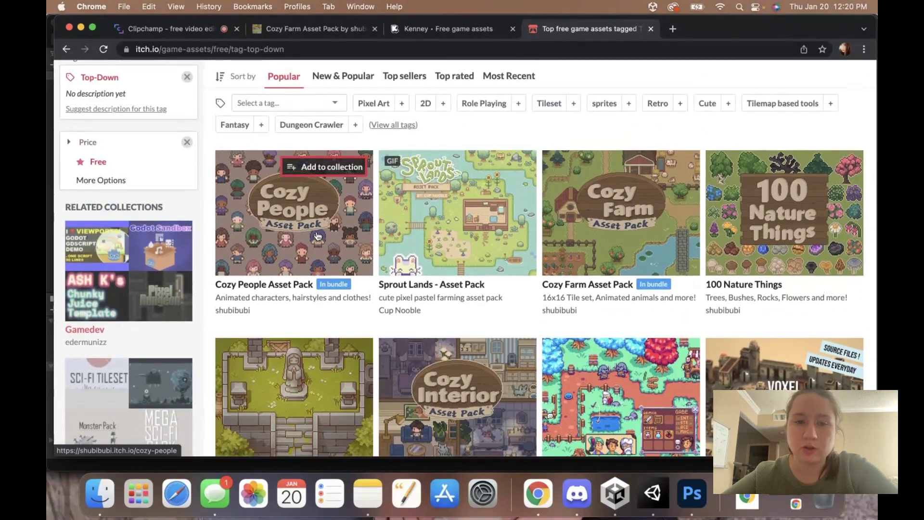
mouse_move(319, 237)
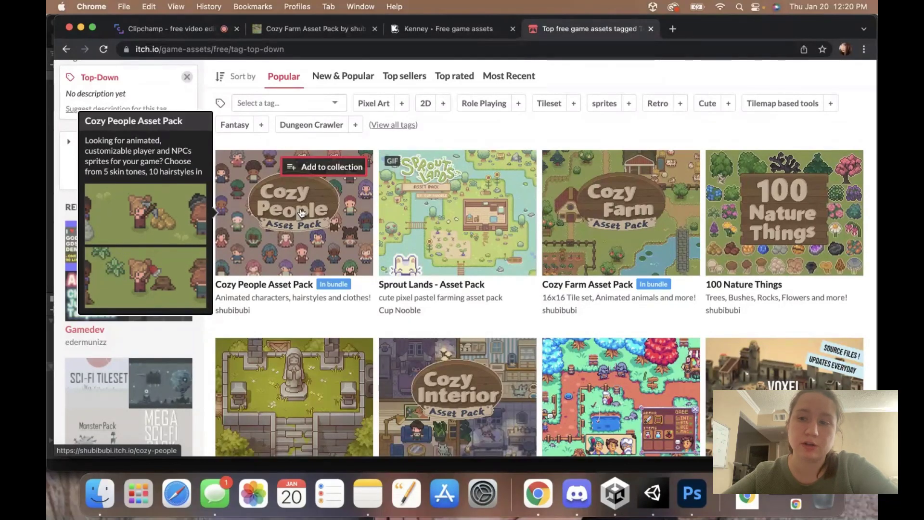
- Go to the Cozy Farm Asset Pack page and open the bundle that includes it
click(313, 33)
scroll(469, 267, down, 5)
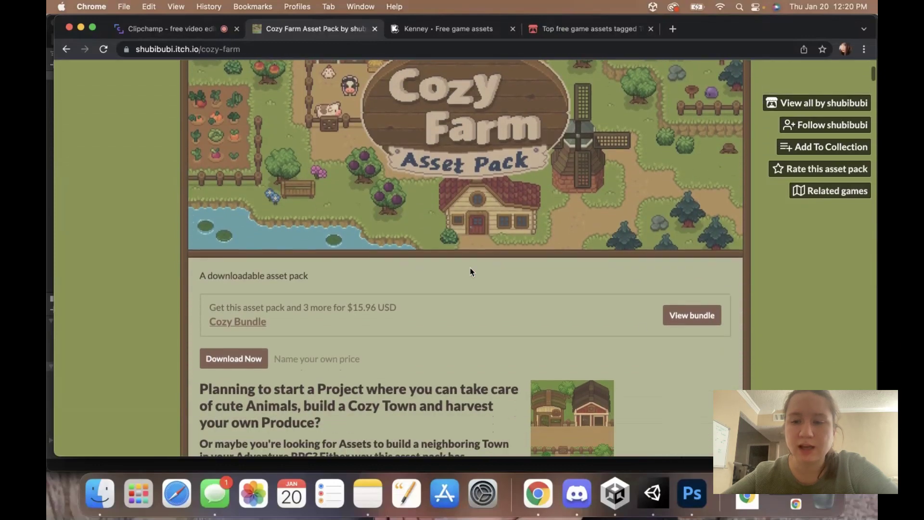
click(686, 316)
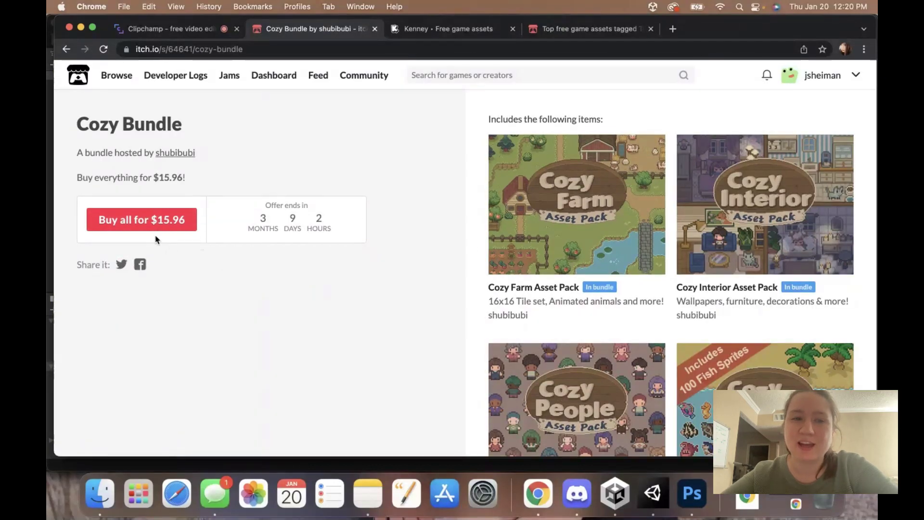
- Look over the $15.96 Cozy Bundle's Farm, Interior, People and Fishing packs
scroll(696, 278, down, 3)
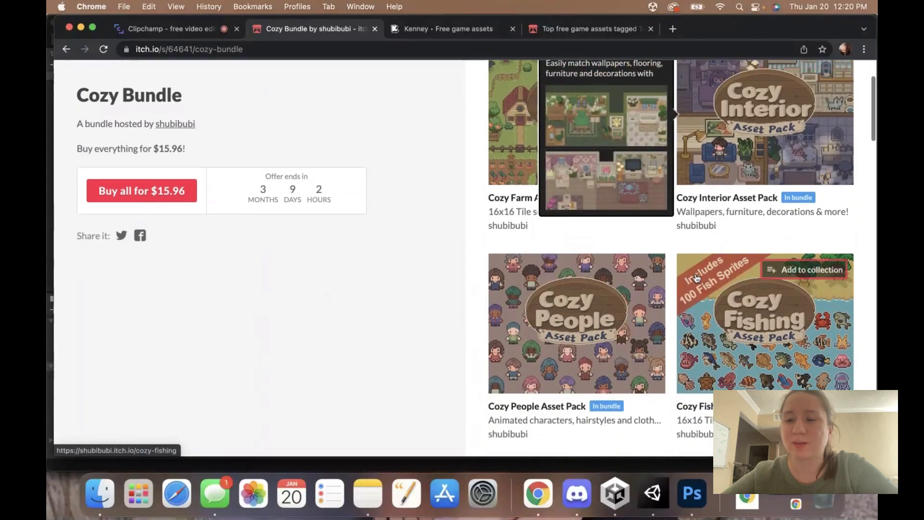
scroll(696, 277, down, 5)
scroll(696, 273, up, 4)
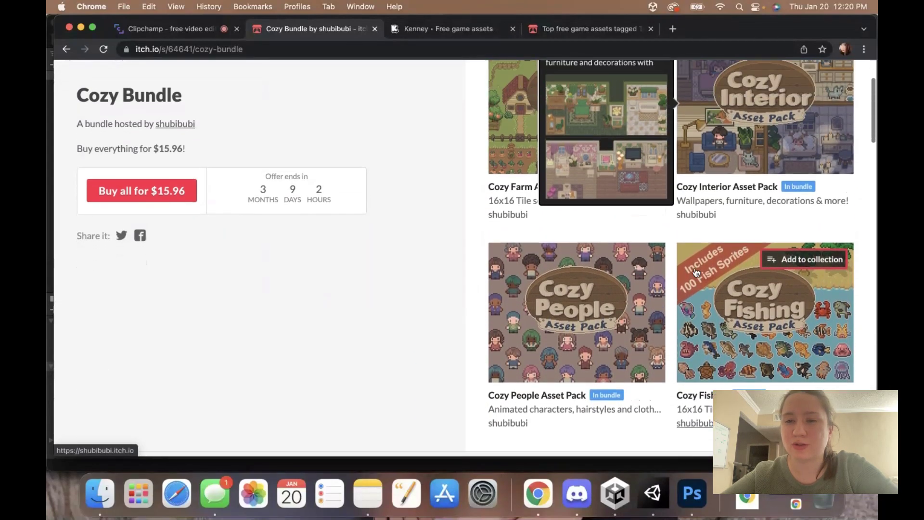
scroll(696, 272, up, 3)
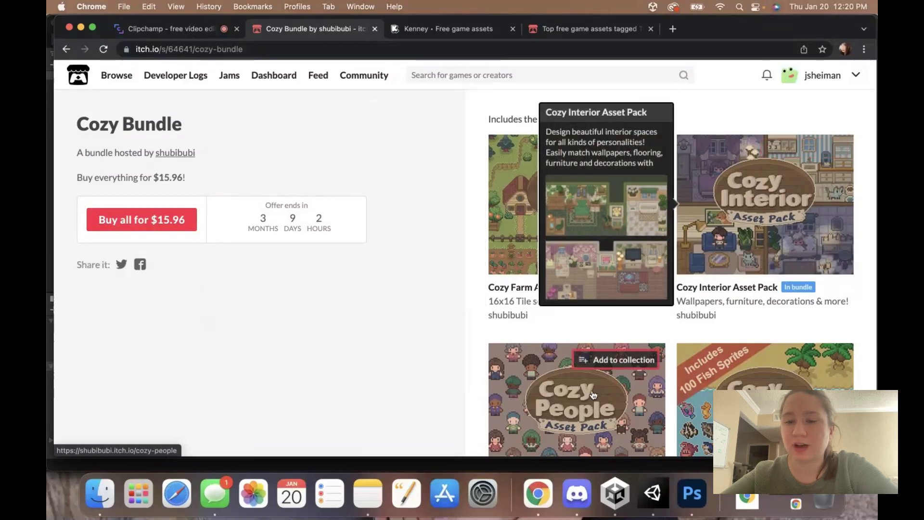
mouse_move(589, 397)
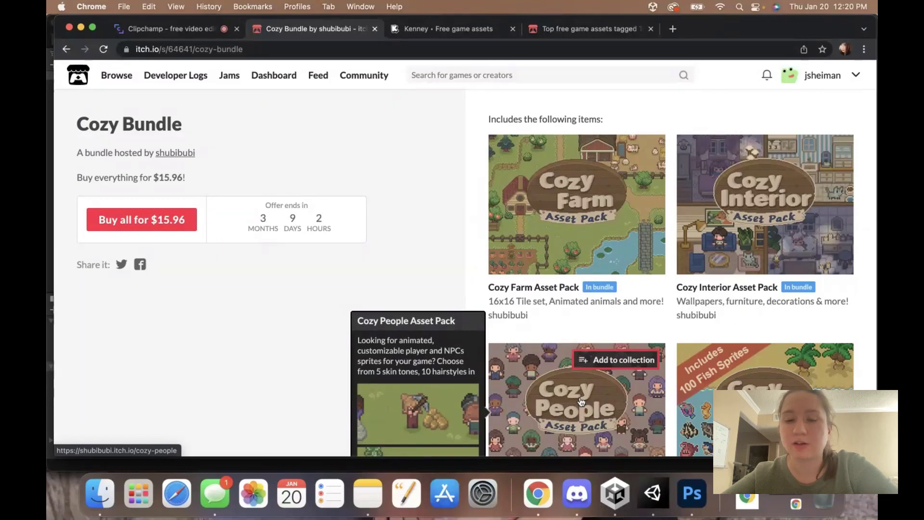
mouse_move(807, 386)
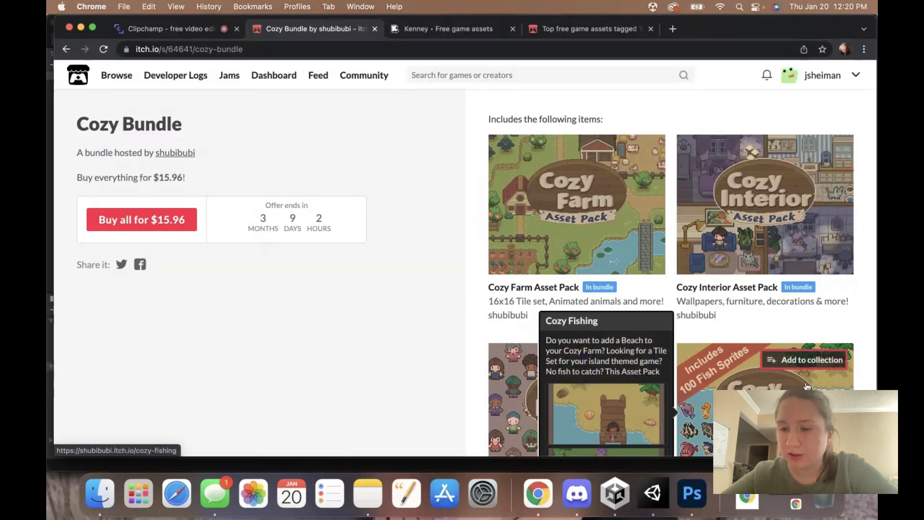
scroll(805, 388, down, 3)
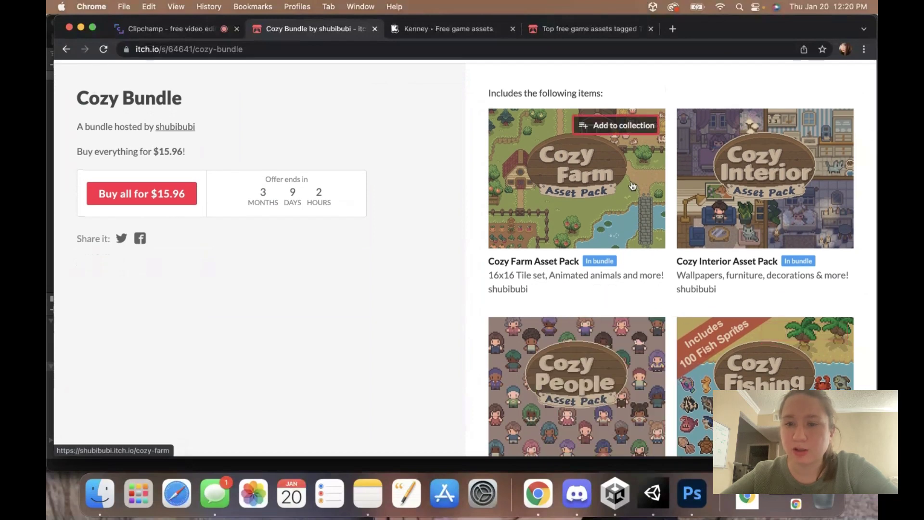
mouse_move(635, 181)
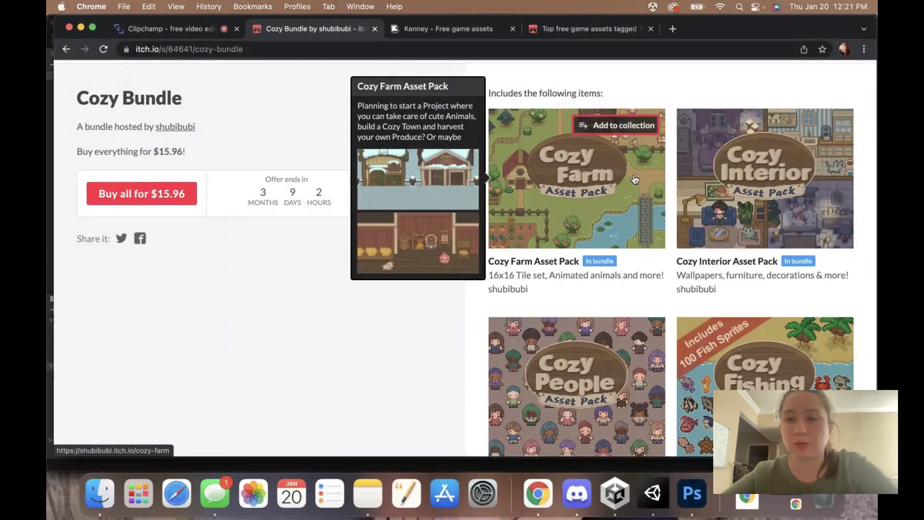
mouse_move(733, 204)
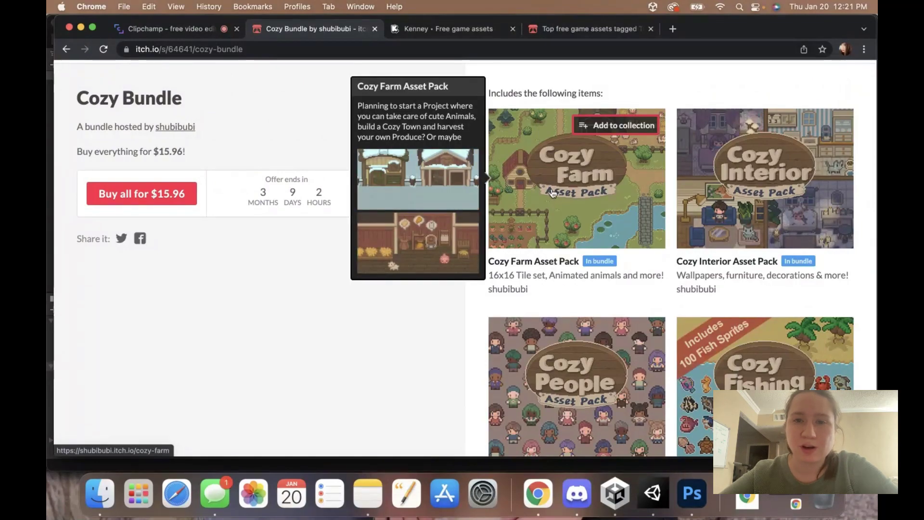
- Scroll through the itch.io Top-Down asset grid again, then move to Kenney's free 2D assets
click(586, 29)
scroll(506, 253, down, 2)
scroll(506, 253, down, 8)
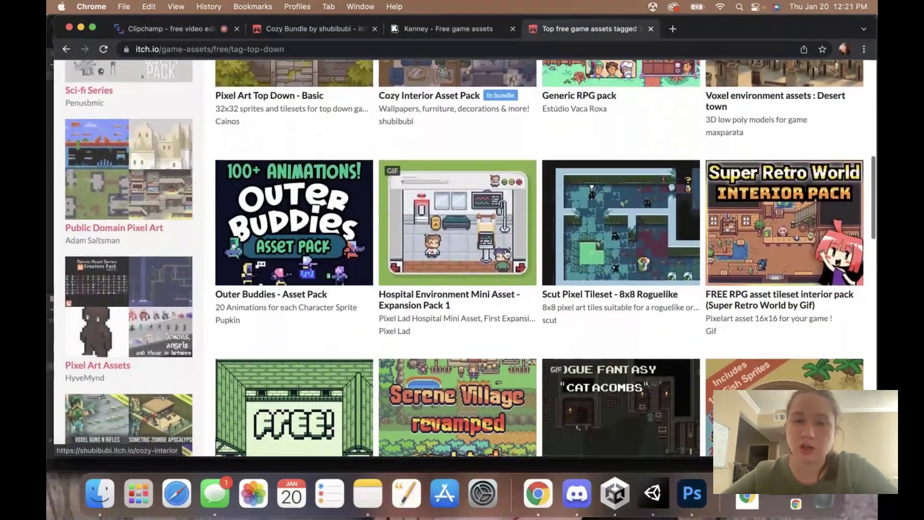
scroll(506, 253, down, 7)
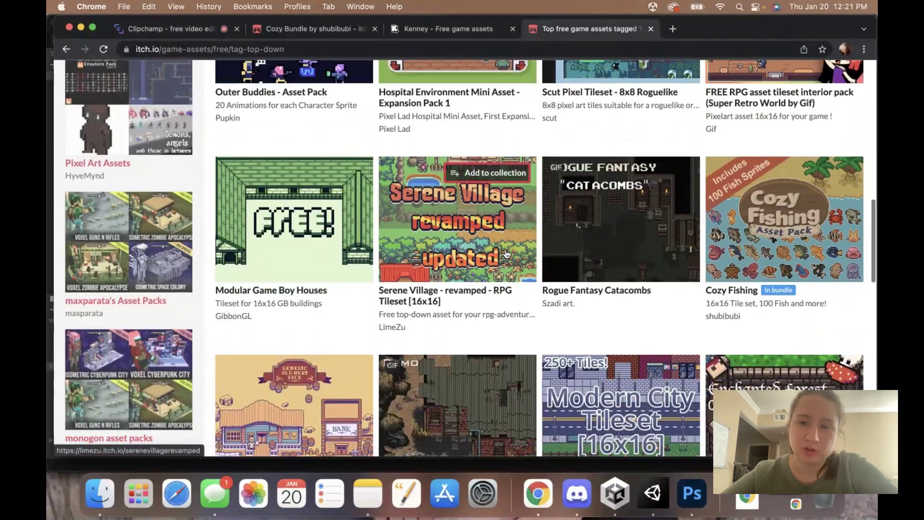
scroll(506, 253, down, 7)
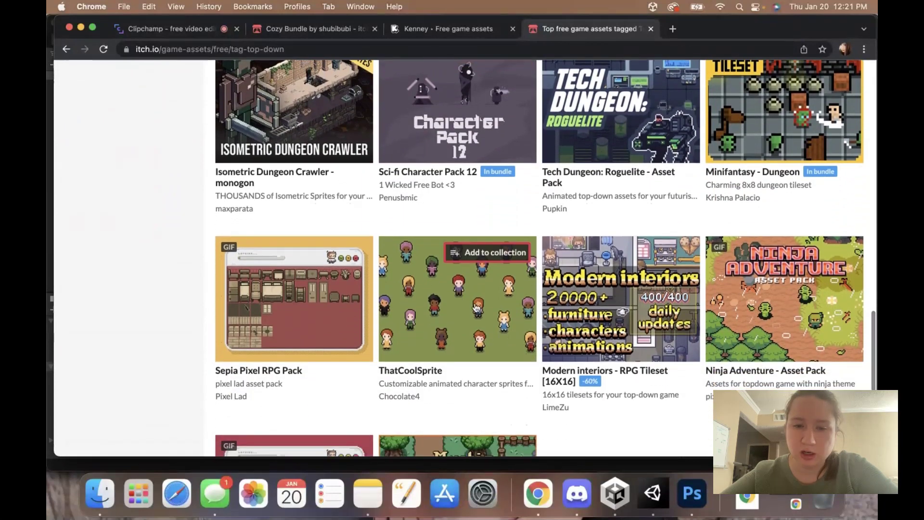
mouse_move(469, 326)
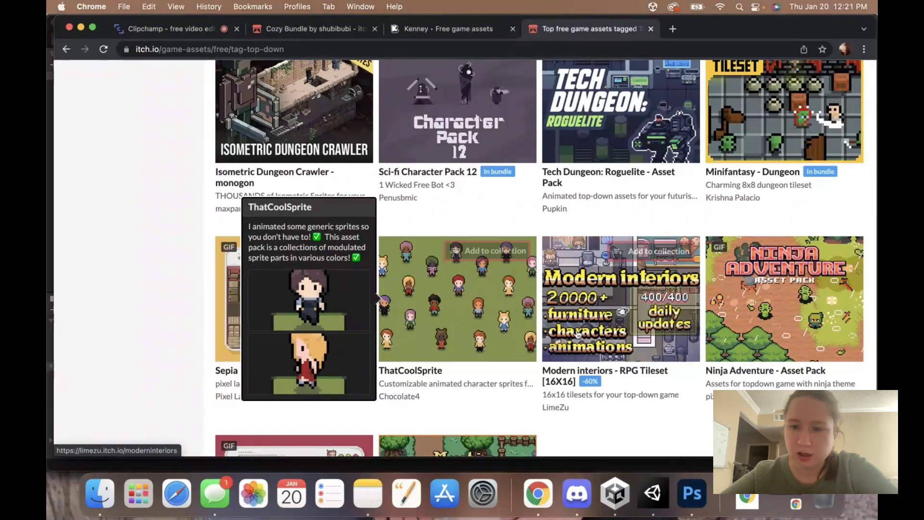
scroll(578, 332, down, 4)
scroll(577, 332, up, 2)
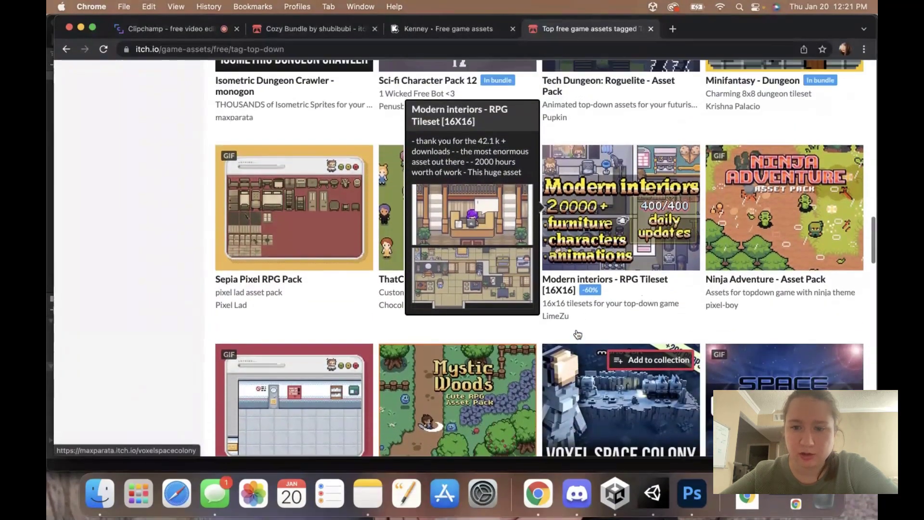
scroll(577, 332, down, 7)
scroll(574, 330, up, 20)
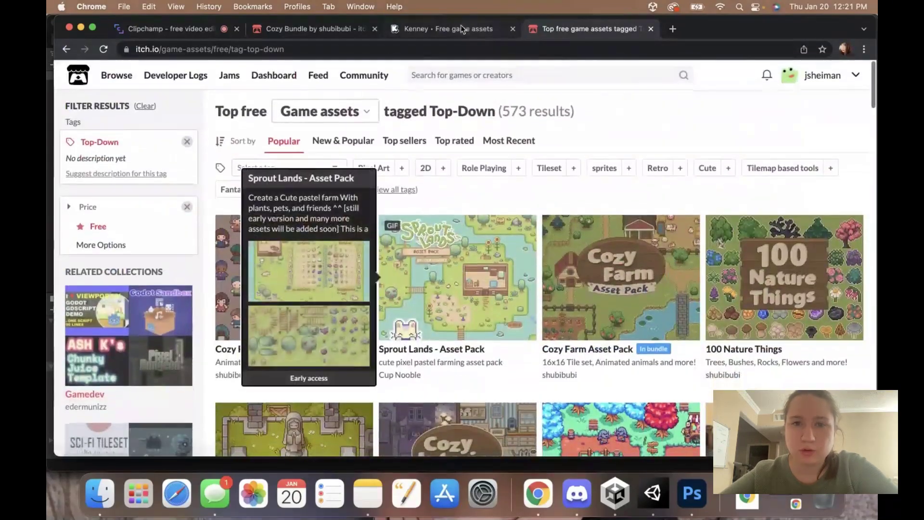
click(462, 30)
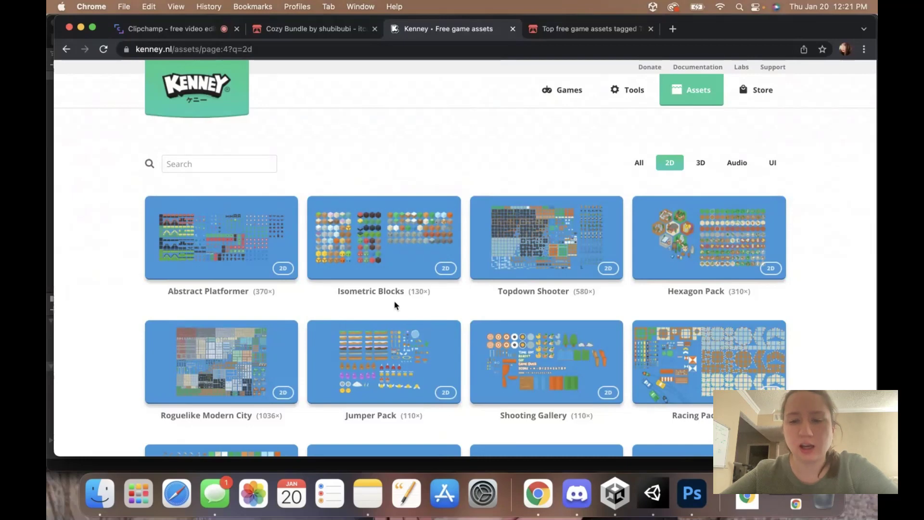
- Scroll over Kenney's 2D packs, then go back to the itch.io Top-Down listing
scroll(394, 305, down, 10)
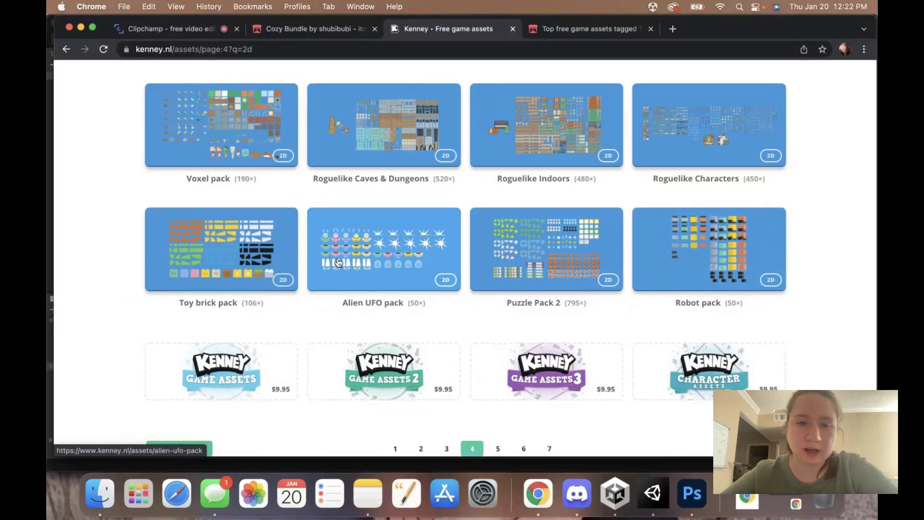
scroll(473, 253, up, 10)
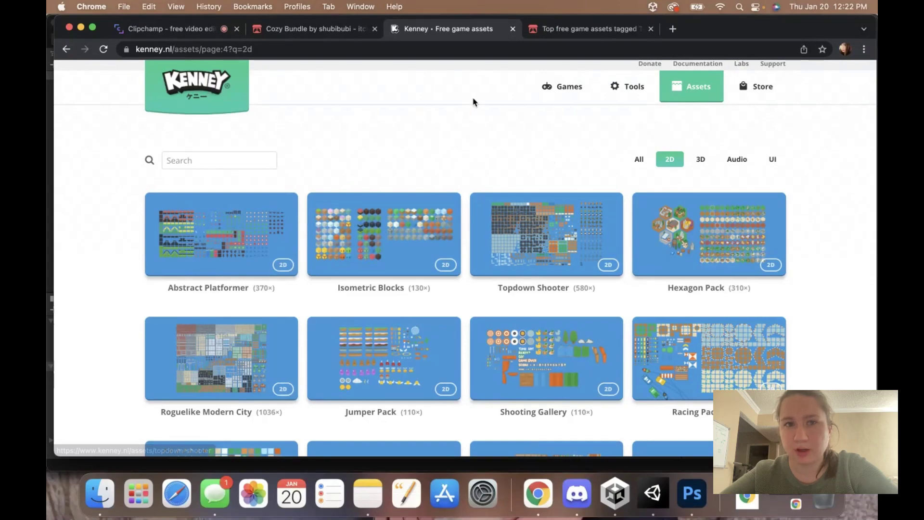
click(550, 31)
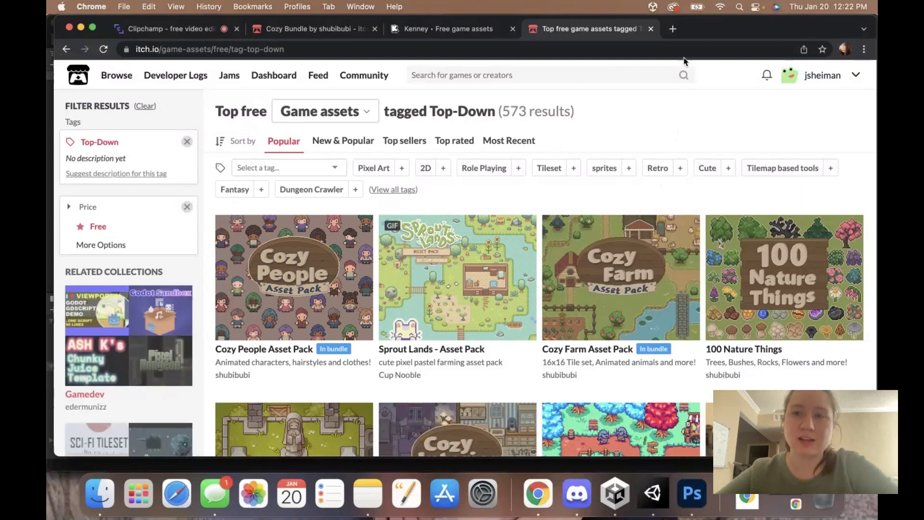
- Search the web for 'game art 2d' in a new tab and open the Game Art 2D site
click(673, 29)
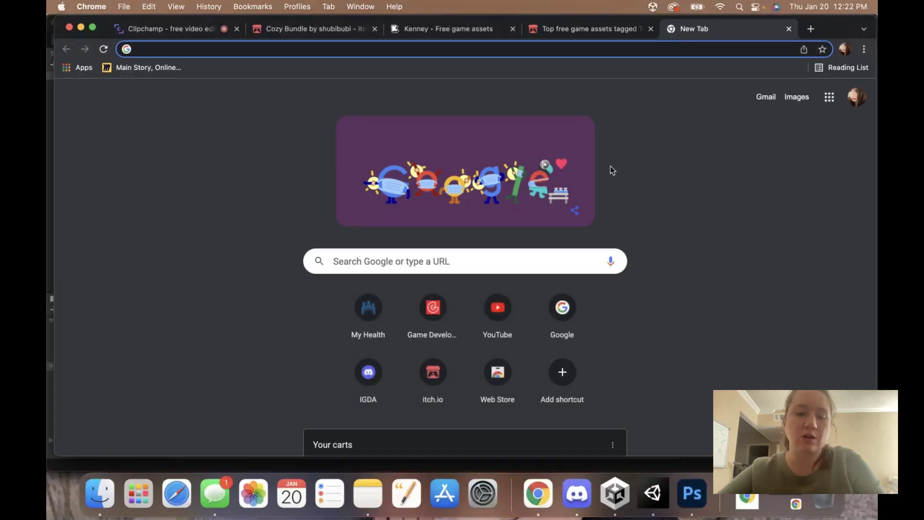
text(game )
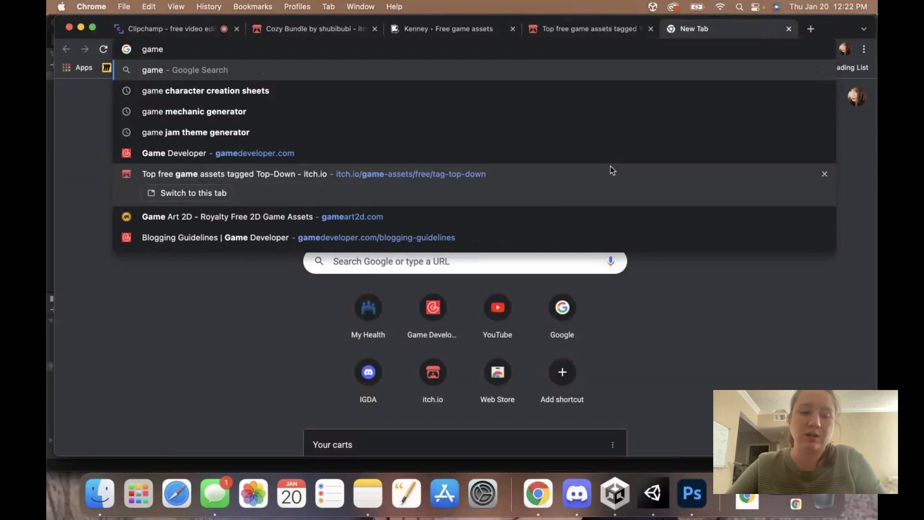
text(art 2d)
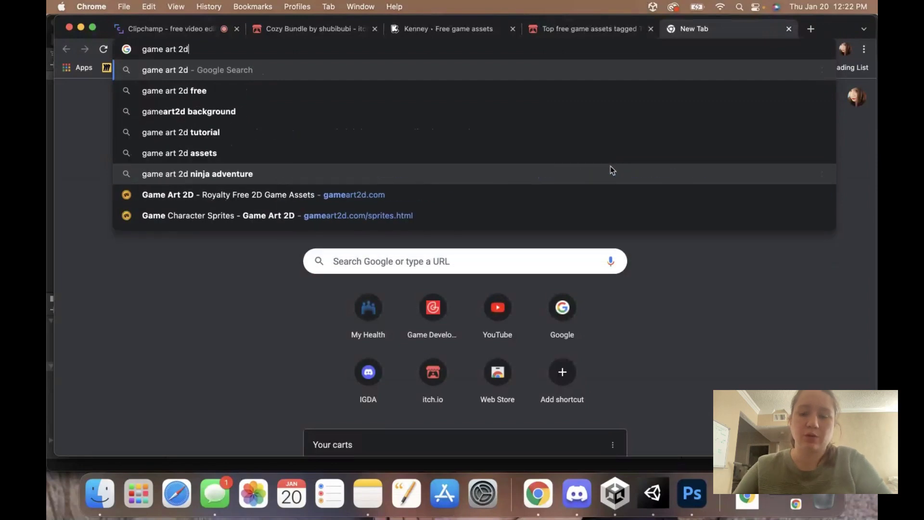
key(Return)
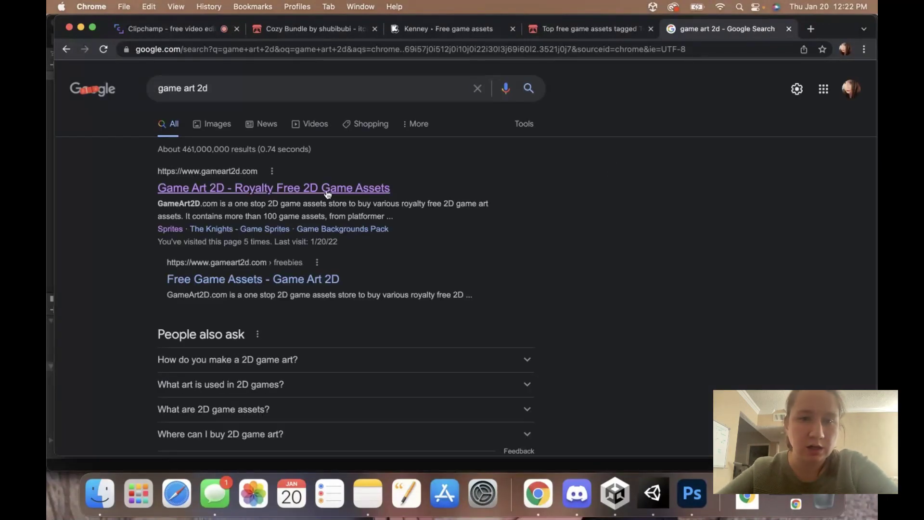
click(328, 190)
- Scroll the Game Art 2D homepage and open its full list of free assets
scroll(443, 284, down, 3)
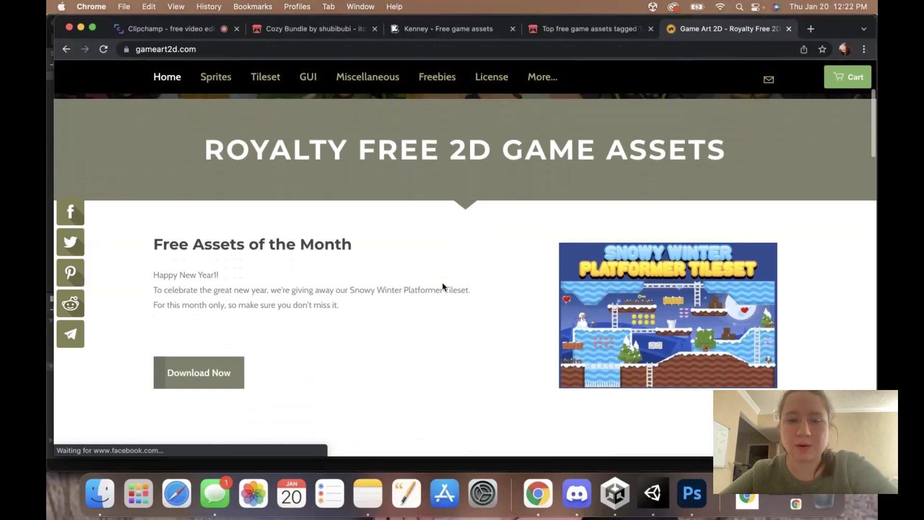
scroll(443, 283, up, 5)
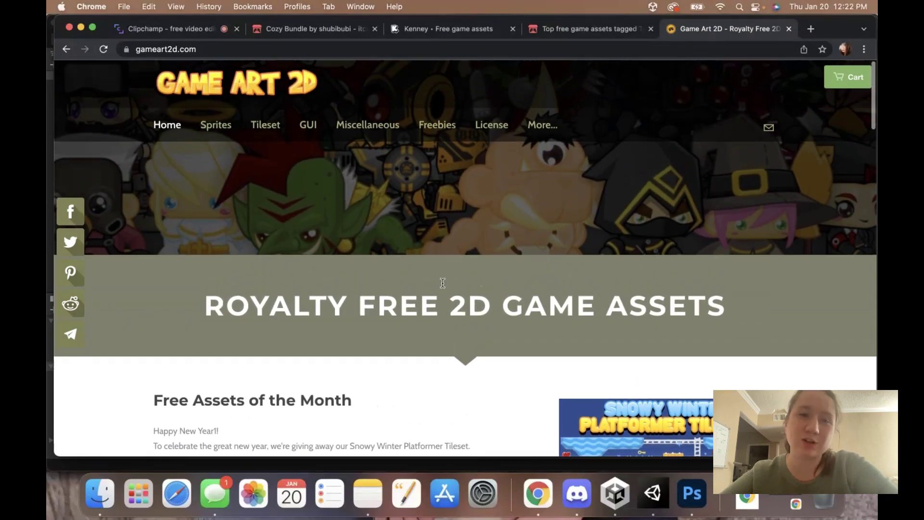
scroll(443, 285, down, 8)
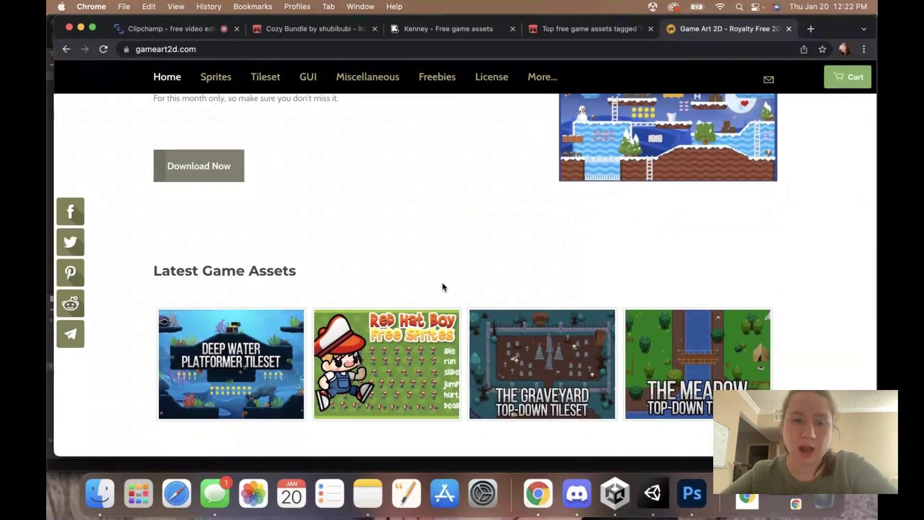
scroll(443, 287, down, 10)
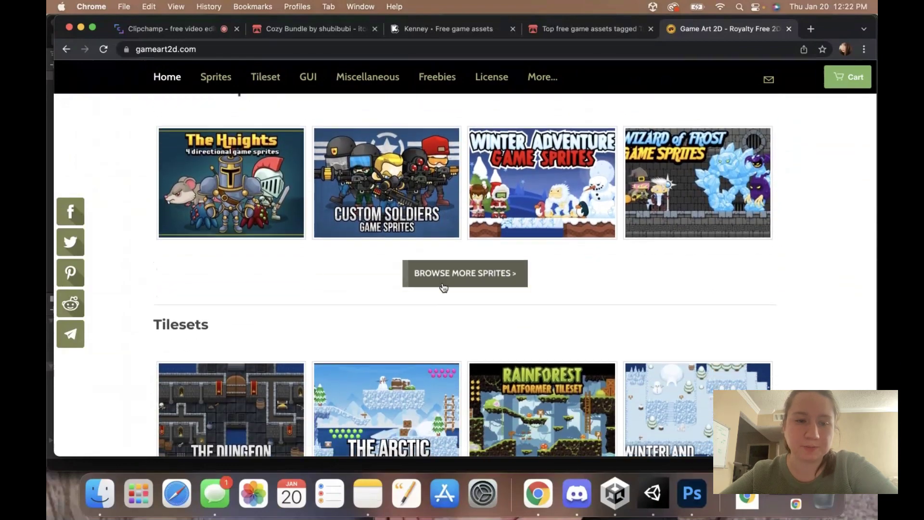
scroll(443, 287, down, 10)
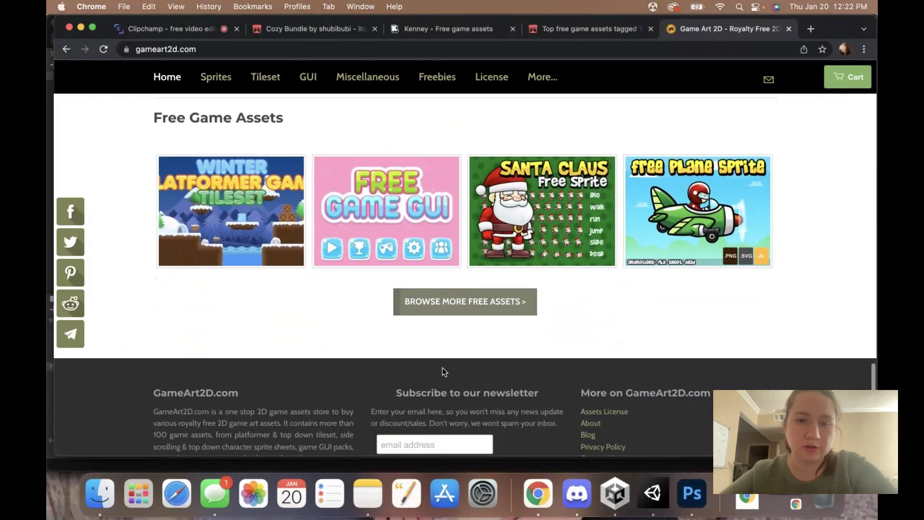
click(446, 302)
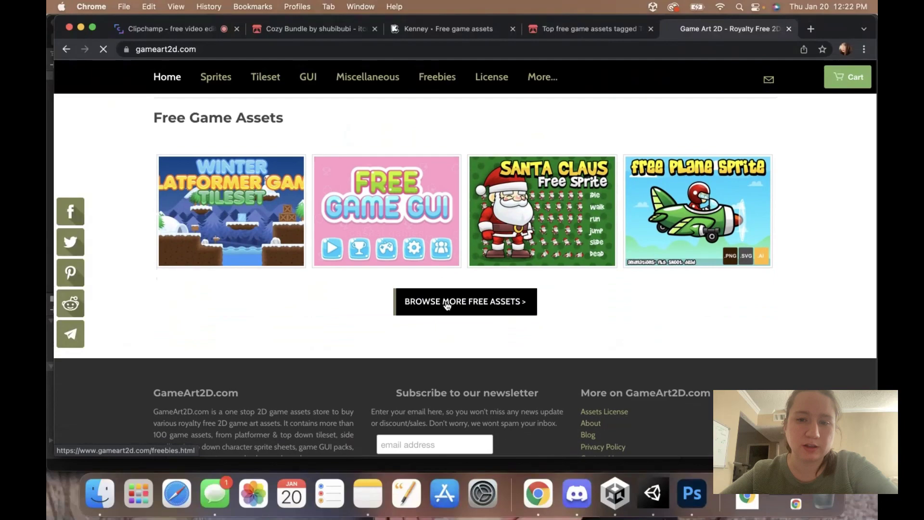
- Scroll through the Freebies page of free sprites, tilesets and GUI packs
scroll(398, 300, down, 6)
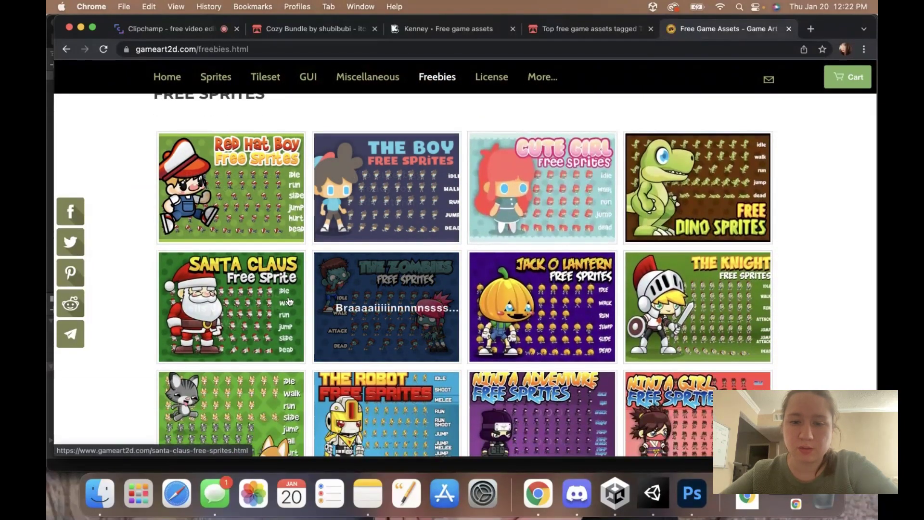
scroll(289, 298, down, 5)
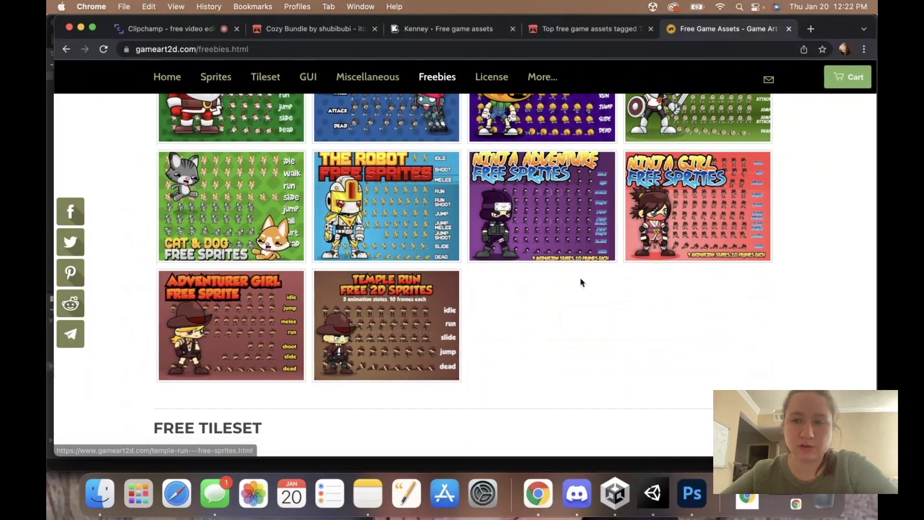
scroll(584, 280, up, 4)
scroll(584, 281, up, 5)
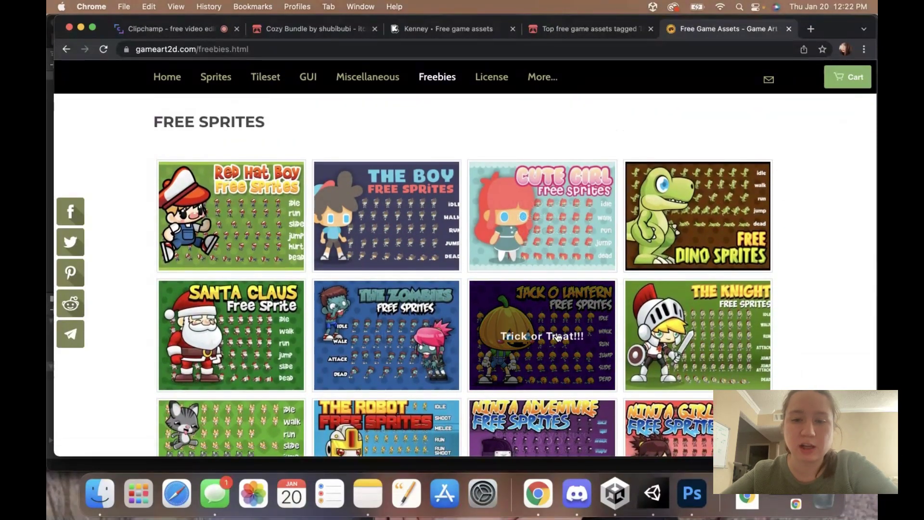
scroll(558, 337, down, 5)
scroll(558, 337, down, 9)
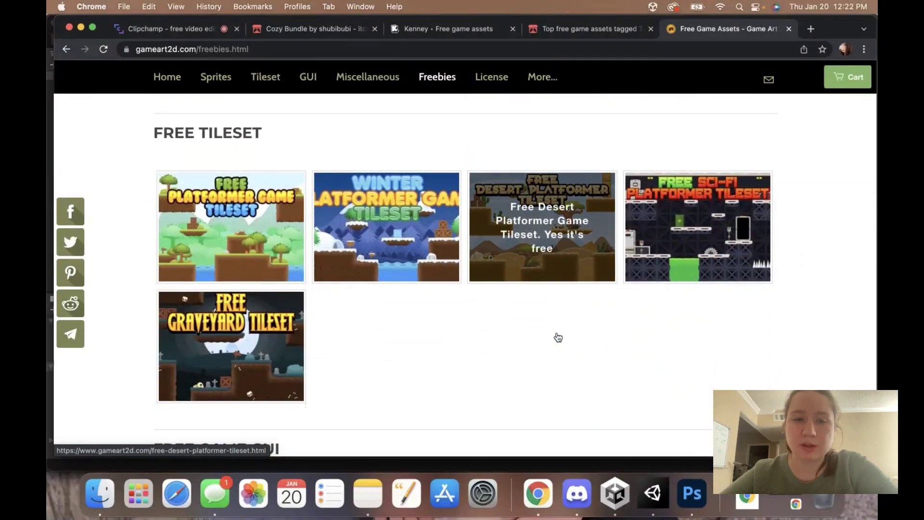
scroll(558, 336, down, 10)
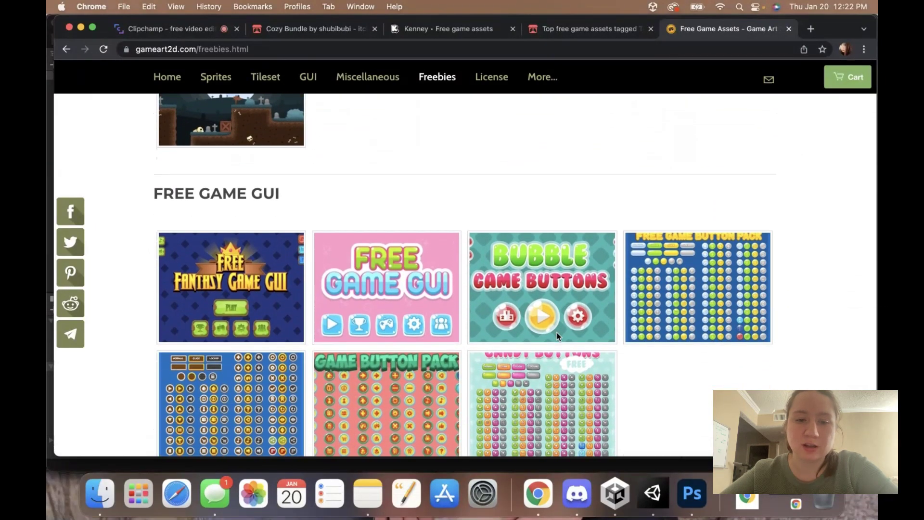
scroll(556, 336, up, 2)
scroll(556, 335, down, 10)
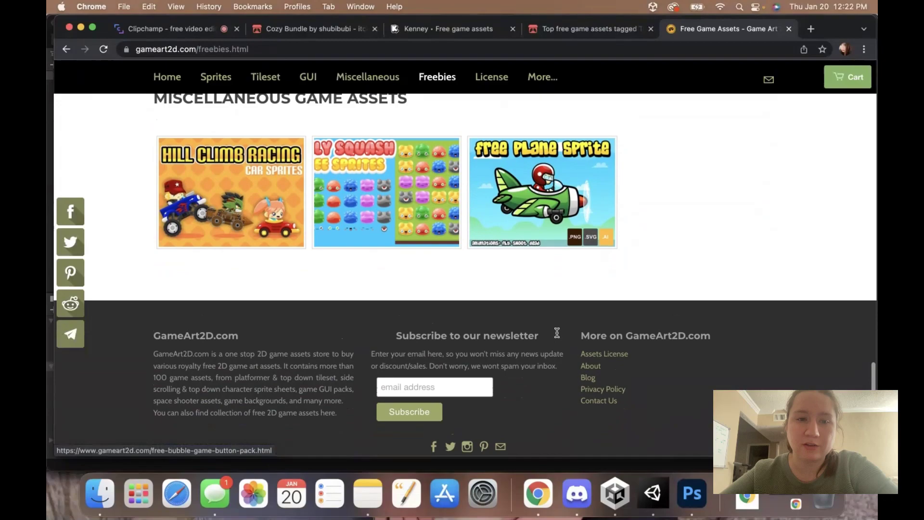
scroll(557, 332, up, 20)
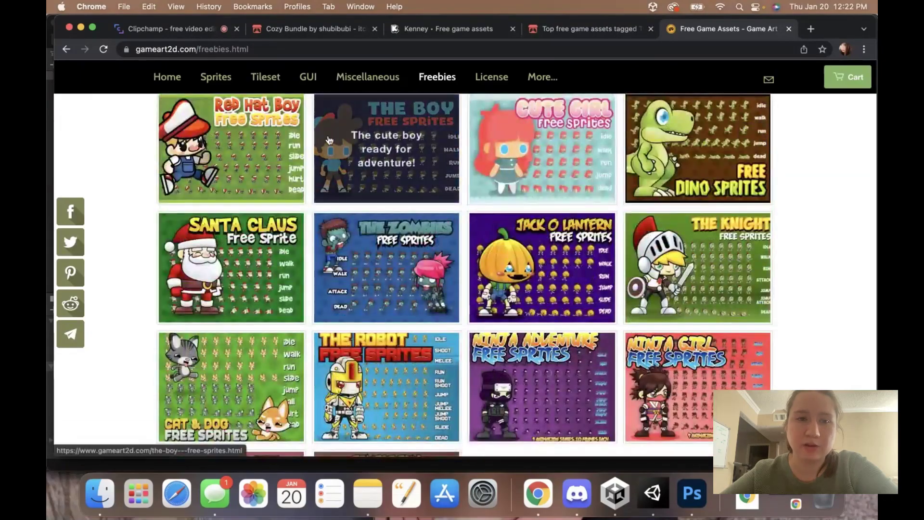
- Open Game Art 2D's Character Sprites catalogue and scroll its 4 Directional Sprites listings
click(215, 77)
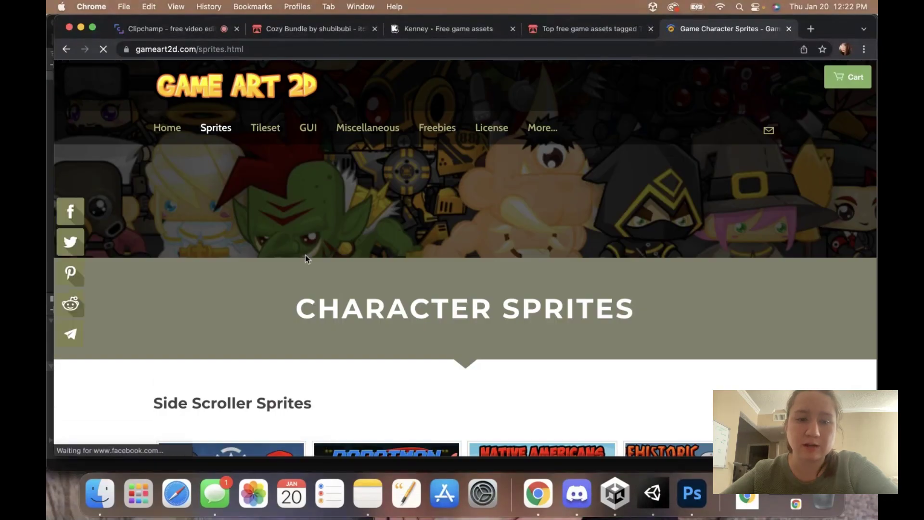
scroll(306, 258, down, 5)
scroll(306, 259, down, 20)
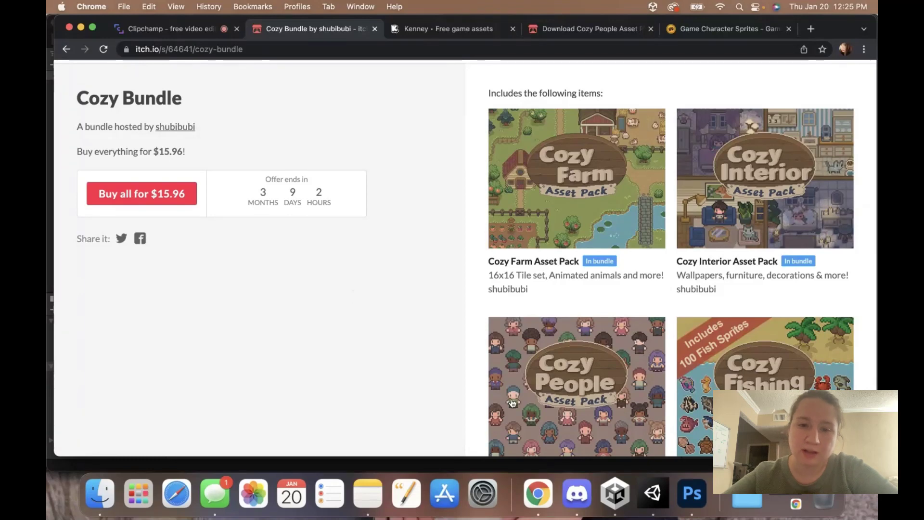
- Back in Unity, open the Sprites folder and start Import New Asset into it
click(652, 492)
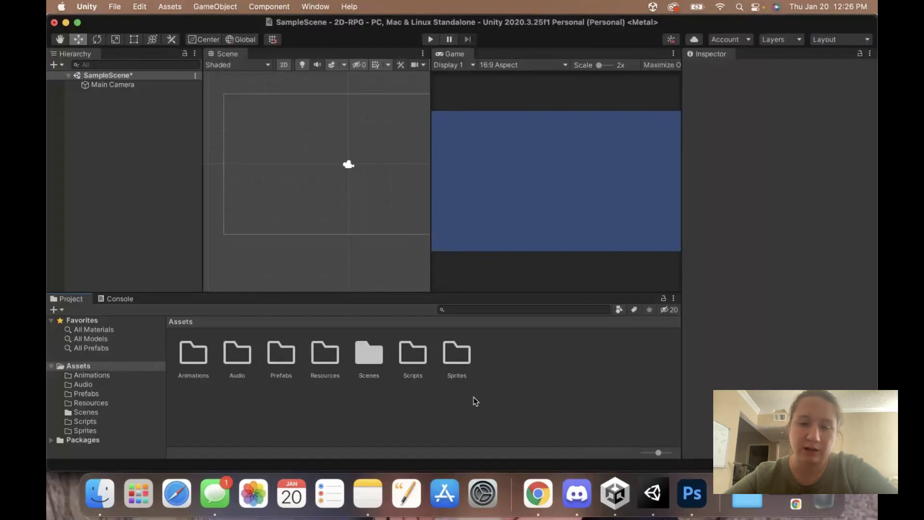
double_click(456, 362)
right_click(327, 375)
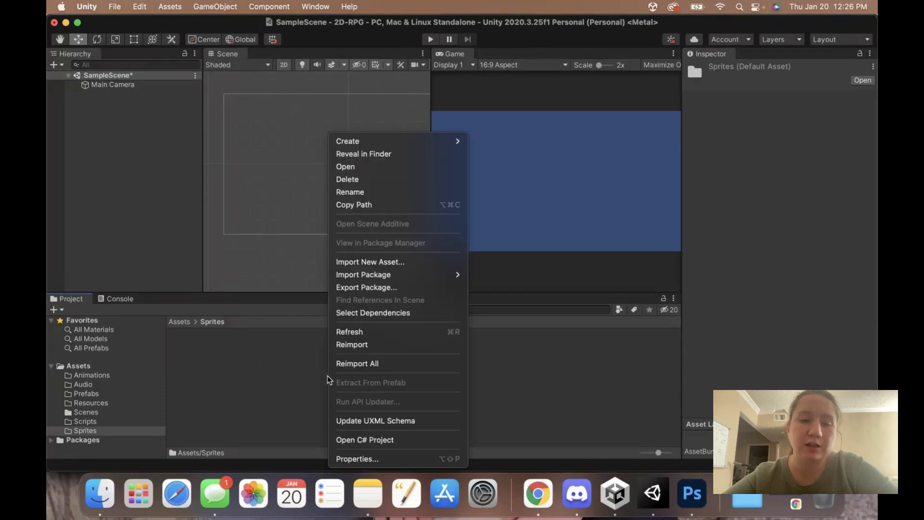
click(412, 263)
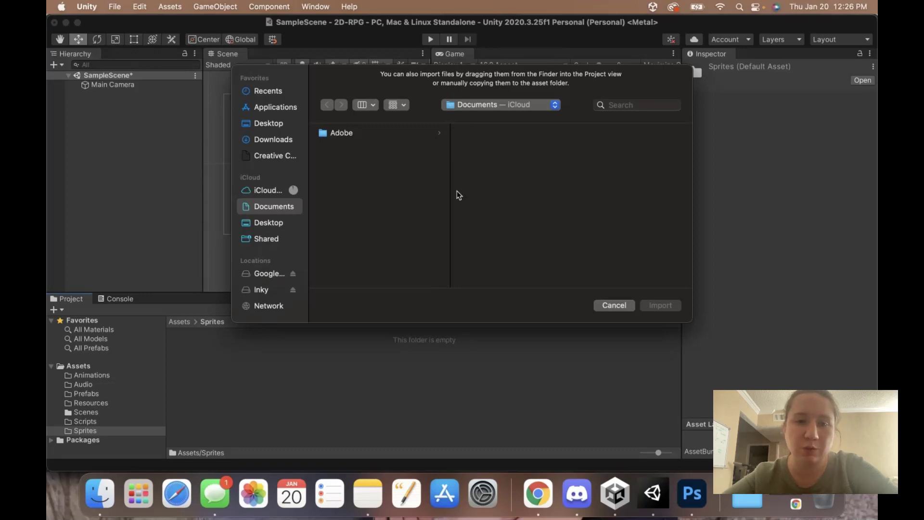
- Browse the import dialog to Downloads > Character v.1.2 > walk
click(270, 125)
click(270, 142)
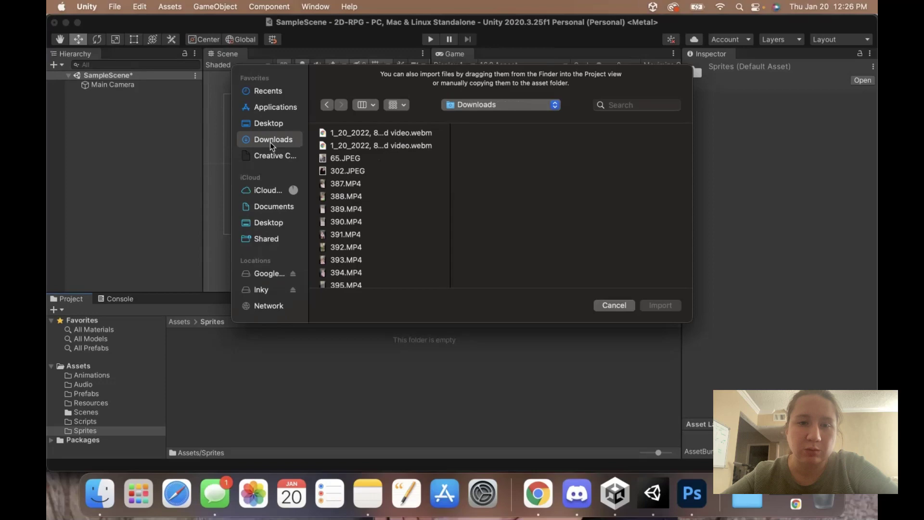
scroll(403, 171, down, 15)
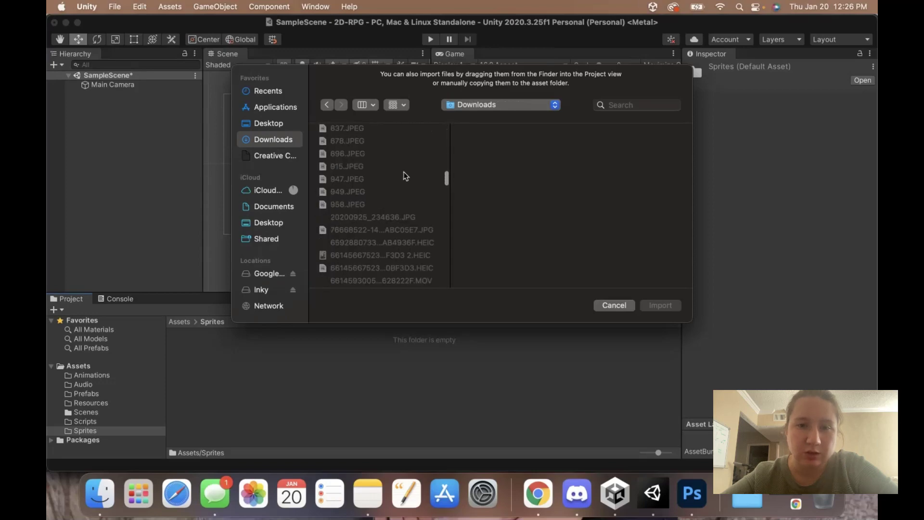
scroll(406, 176, down, 6)
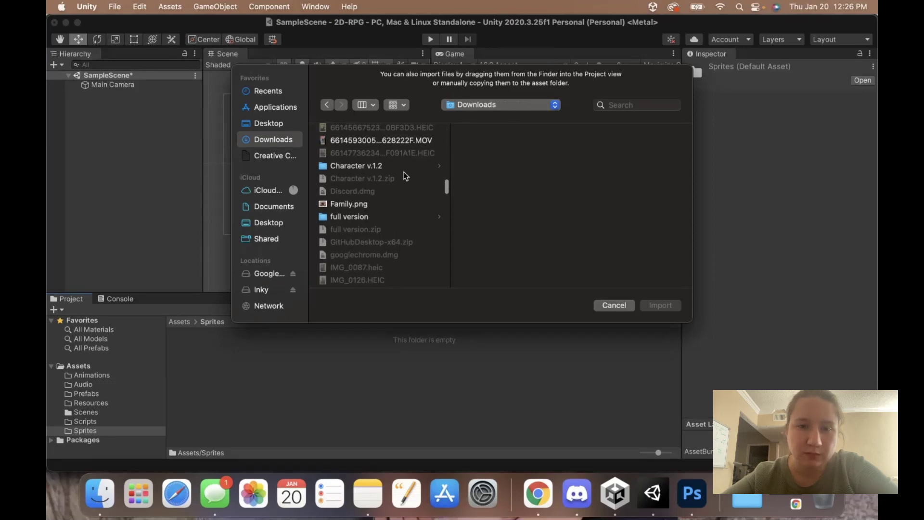
click(350, 166)
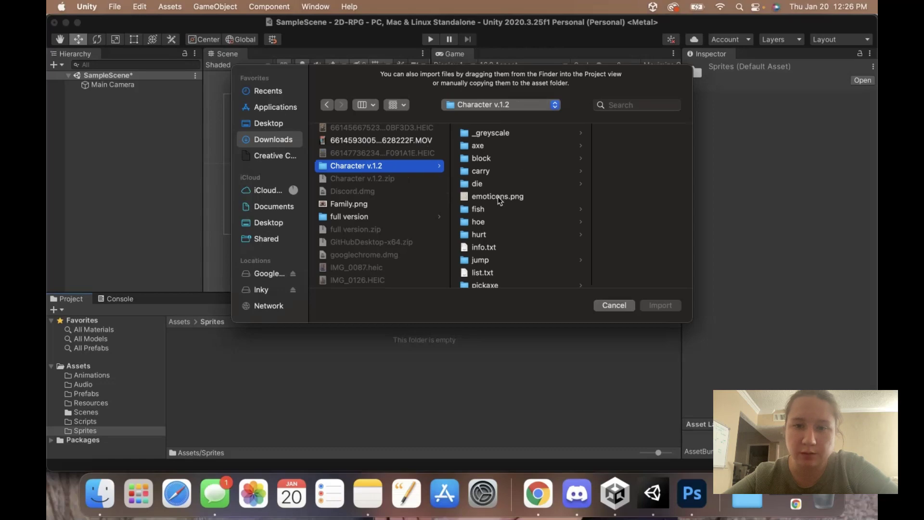
scroll(498, 196, down, 5)
scroll(497, 197, up, 5)
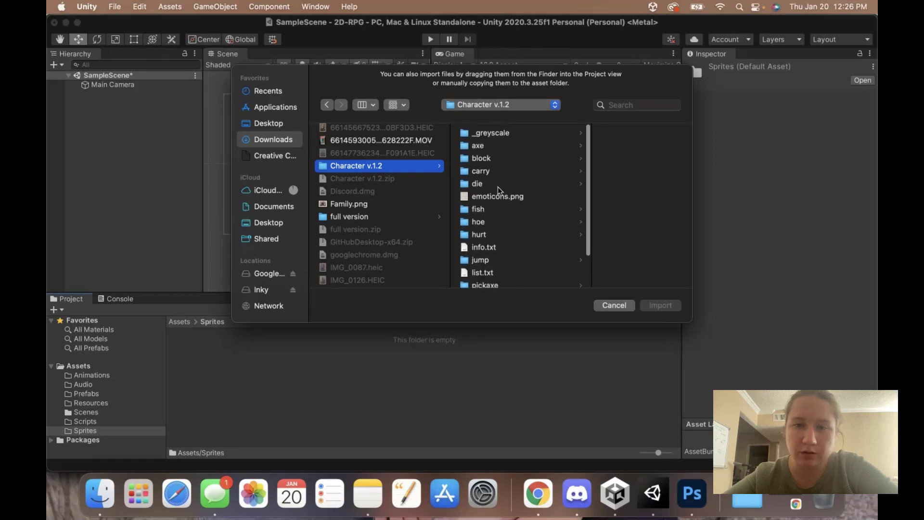
scroll(506, 173, down, 5)
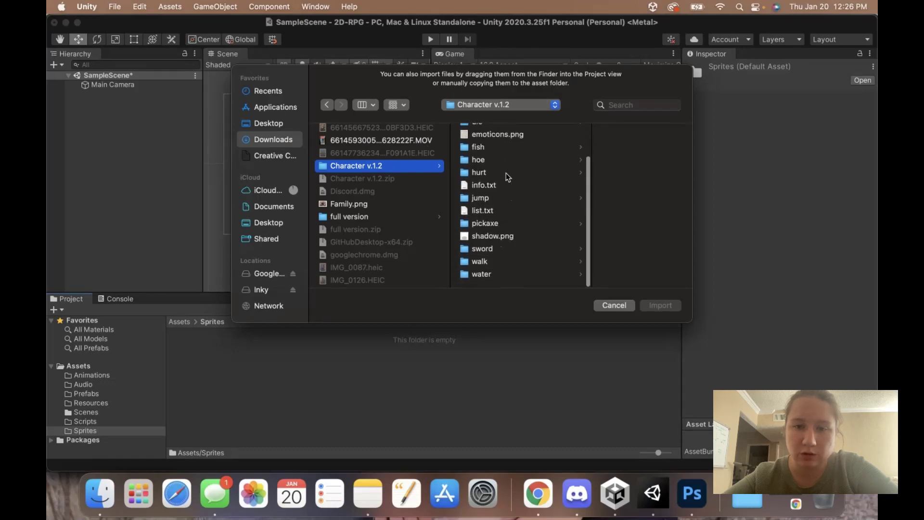
click(481, 263)
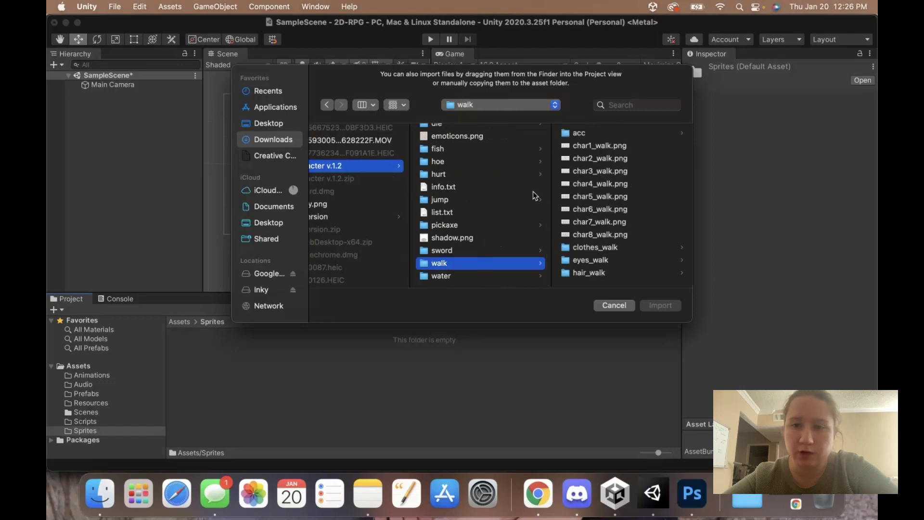
- Preview the walk sheets, then import char1_walk.png into the Sprites folder
click(607, 150)
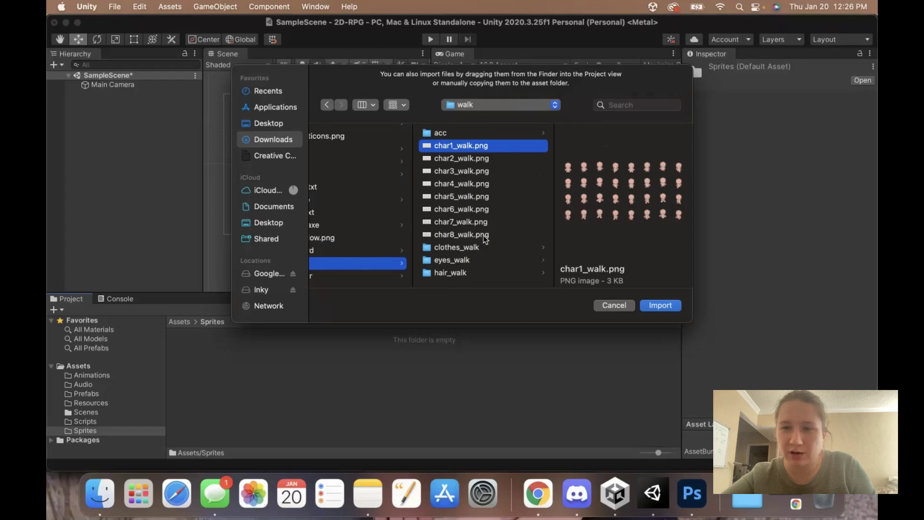
click(482, 160)
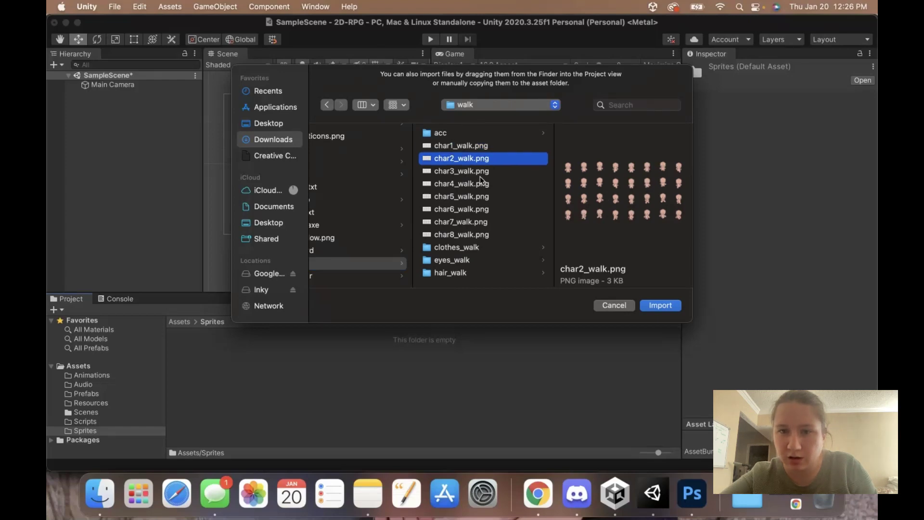
click(483, 178)
click(477, 149)
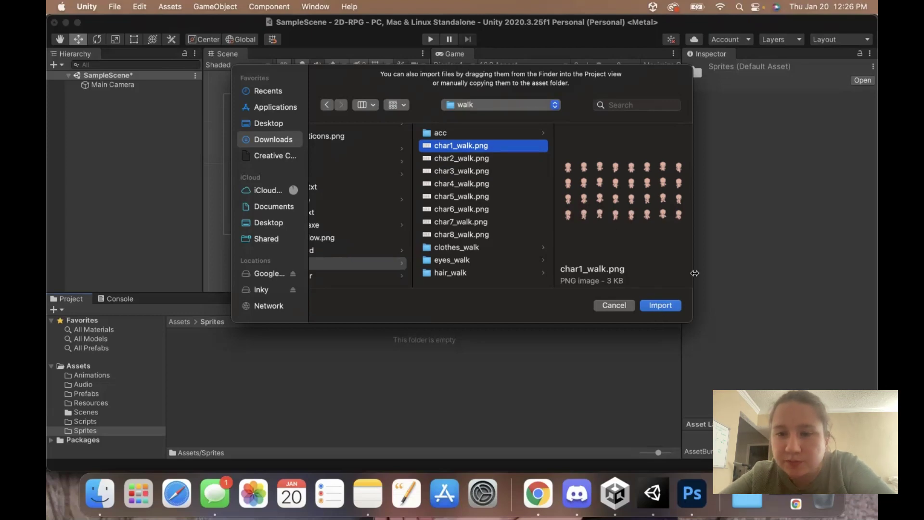
click(660, 305)
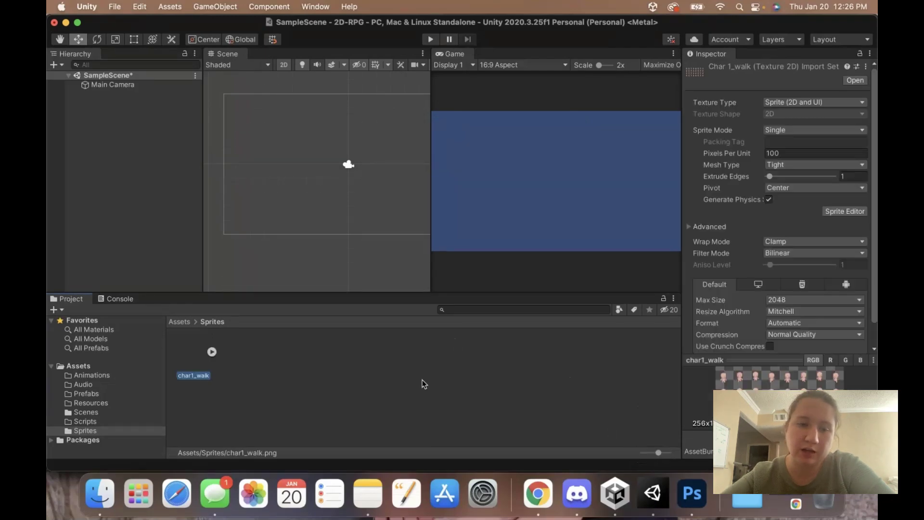
click(247, 385)
click(188, 368)
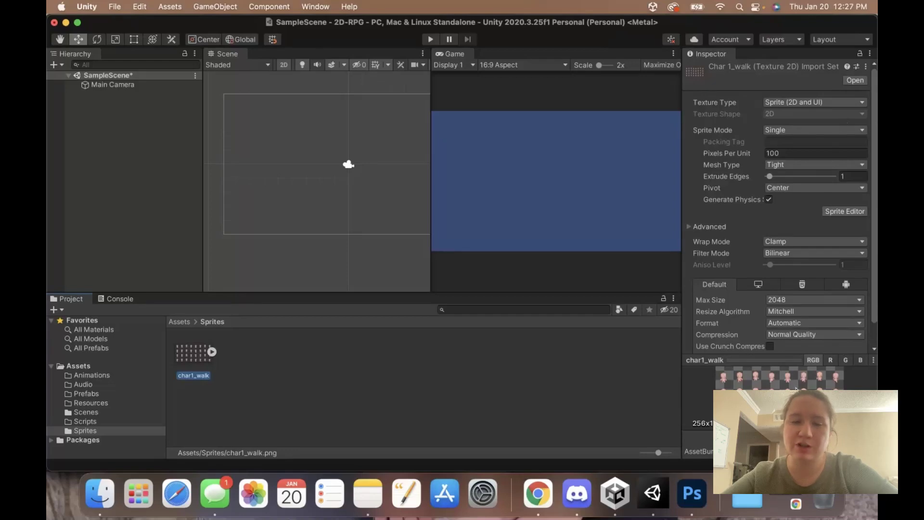
- Set char1_walk's Sprite Mode to Multiple and apply it when opening the Sprite Editor
click(813, 130)
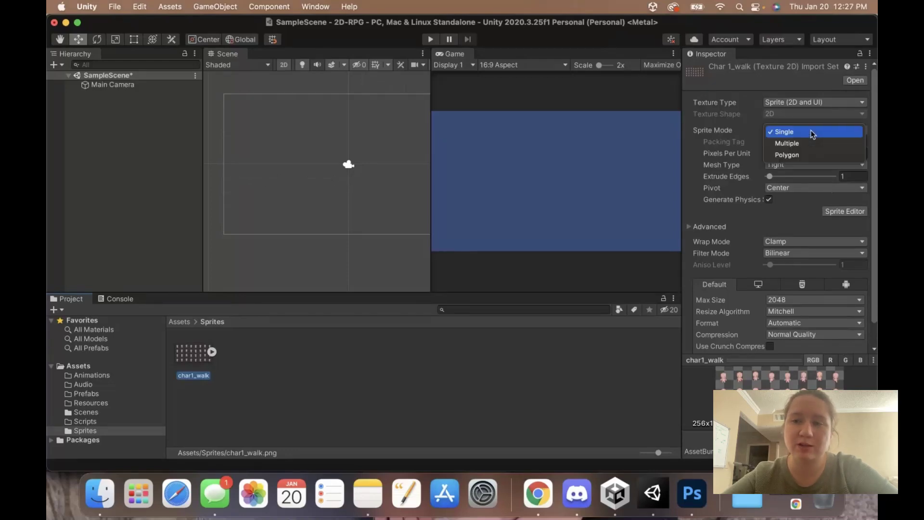
click(250, 369)
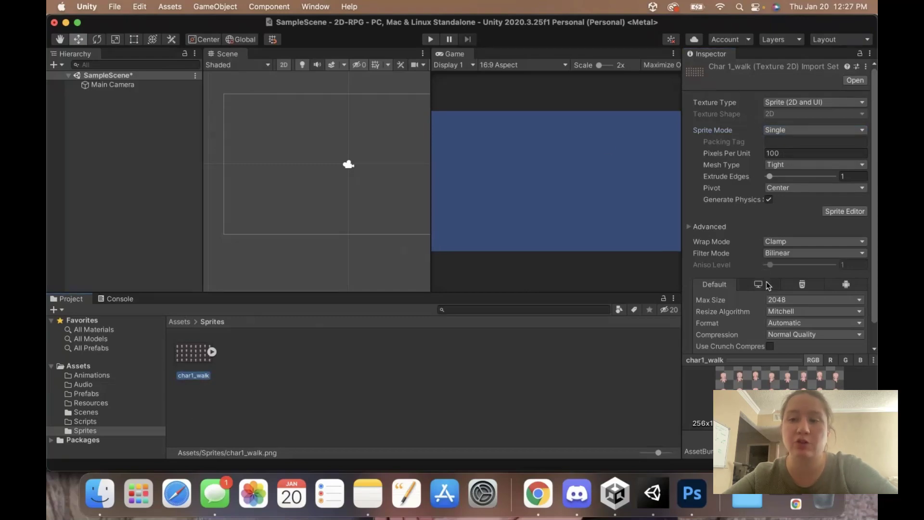
click(763, 129)
click(776, 140)
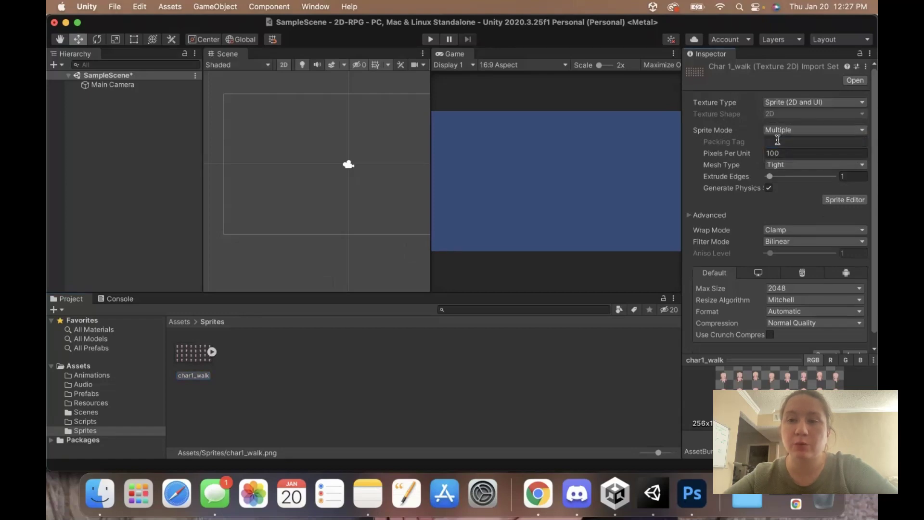
click(849, 201)
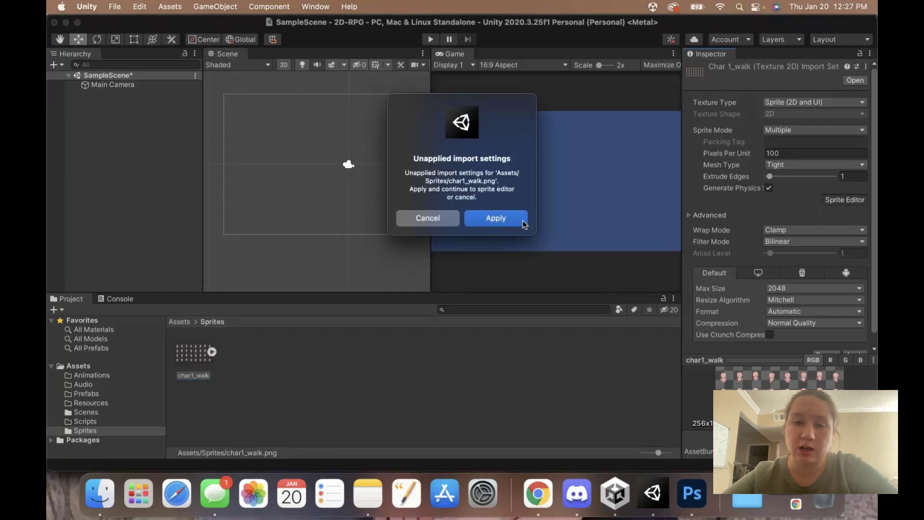
click(519, 221)
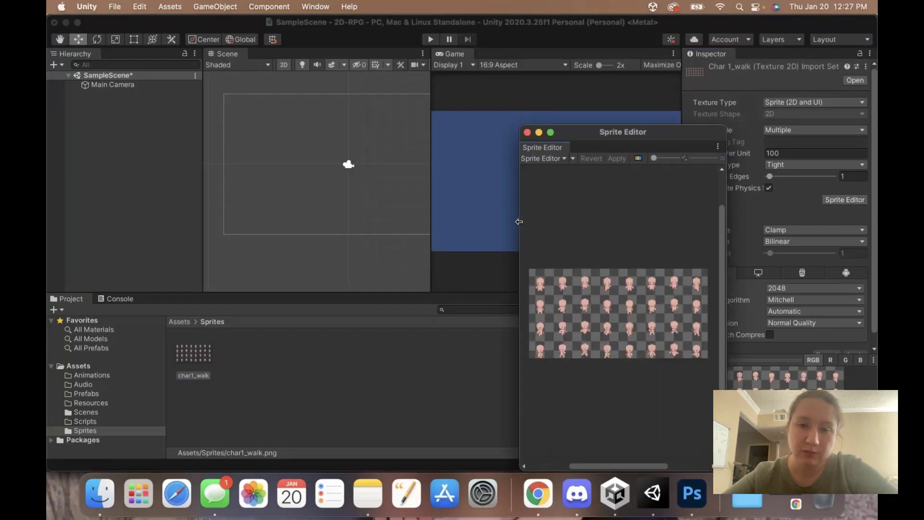
- Enlarge the Sprite Editor, slice the sheet automatically, and apply the slices
drag(636, 134, 391, 77)
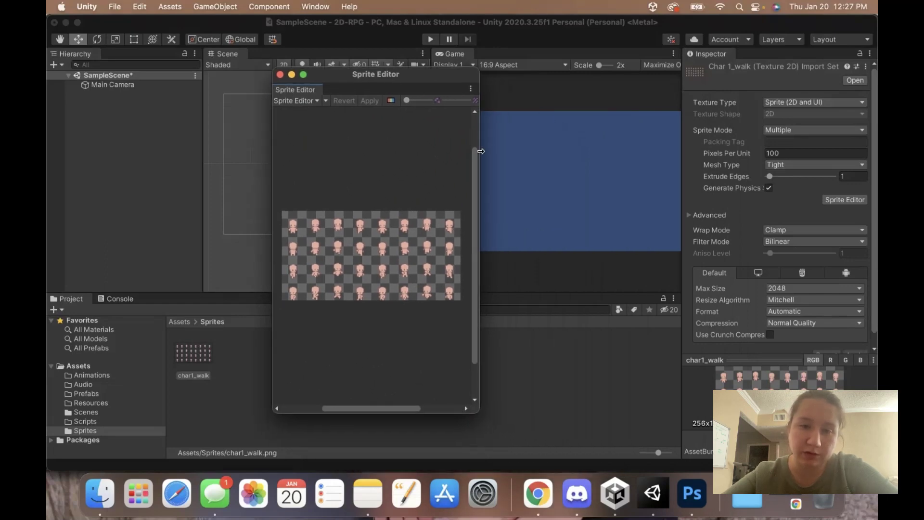
drag(481, 145, 646, 145)
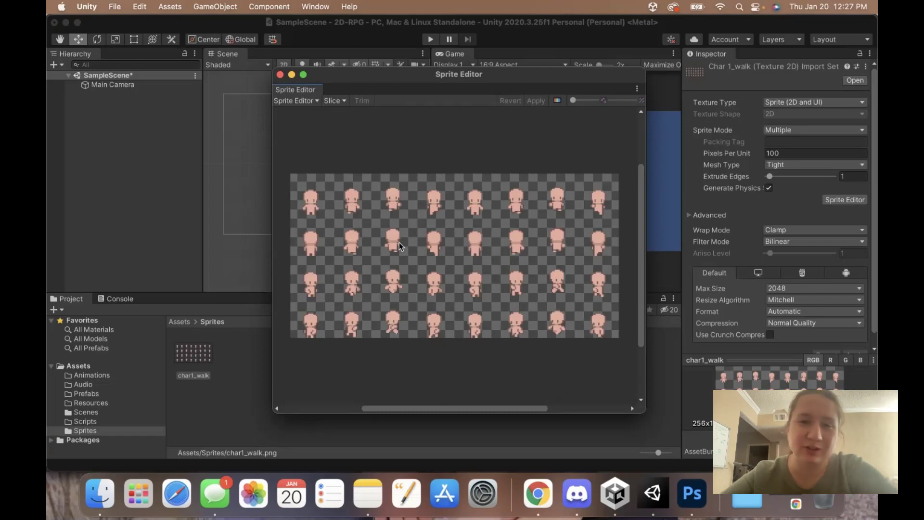
click(334, 101)
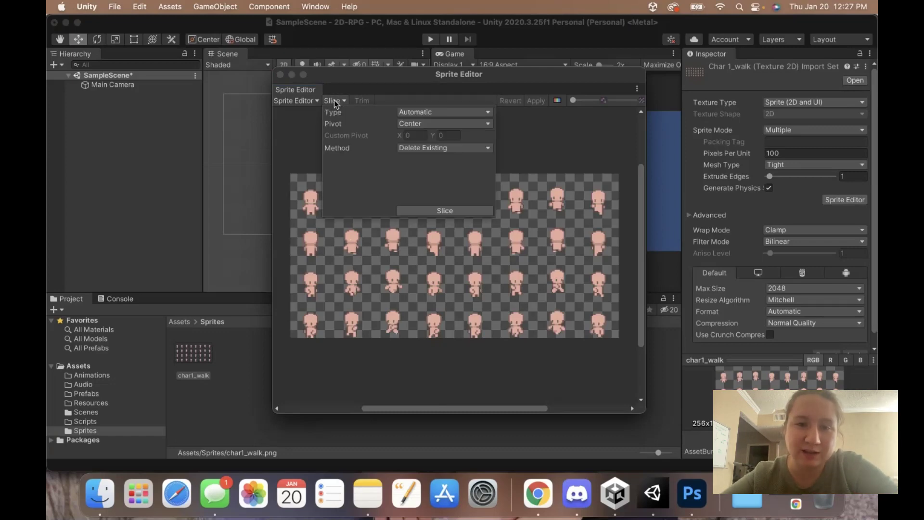
click(476, 210)
click(548, 141)
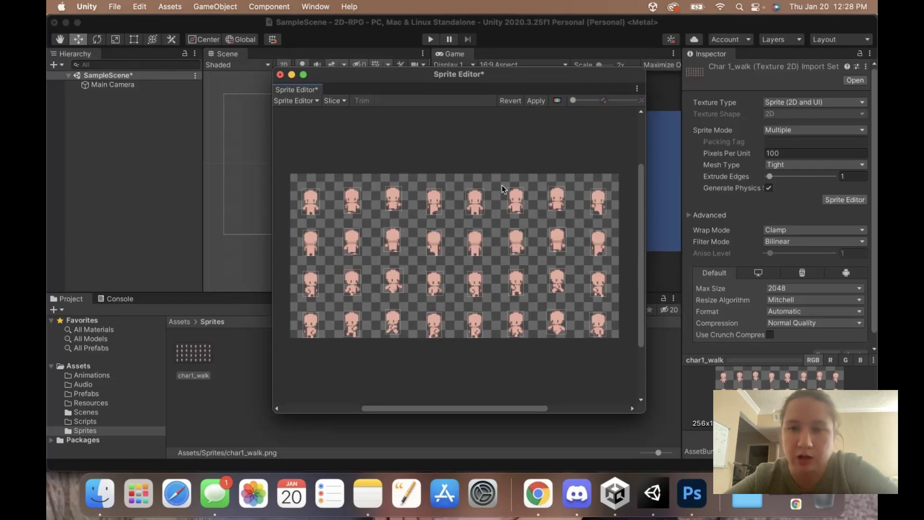
click(537, 101)
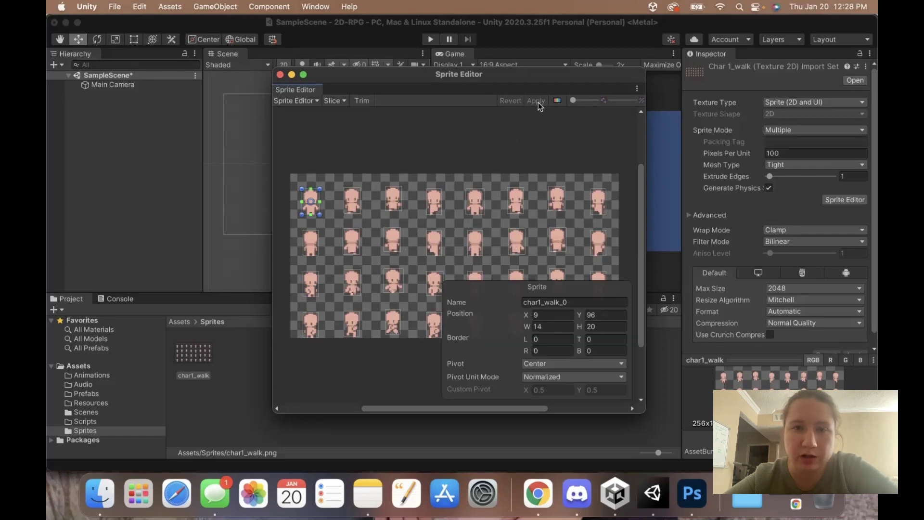
- Close the Sprite Editor and inspect frames char1_walk_0, _1, _4, _9 and _10
click(280, 75)
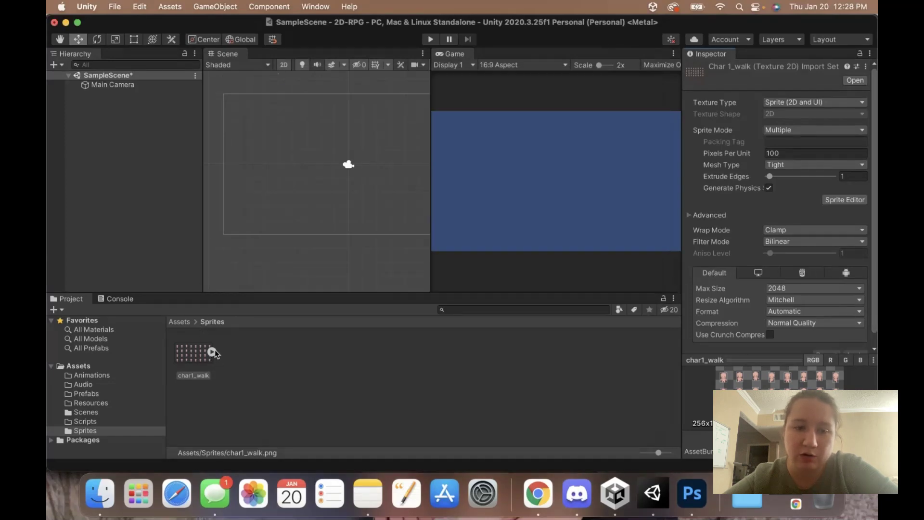
click(212, 352)
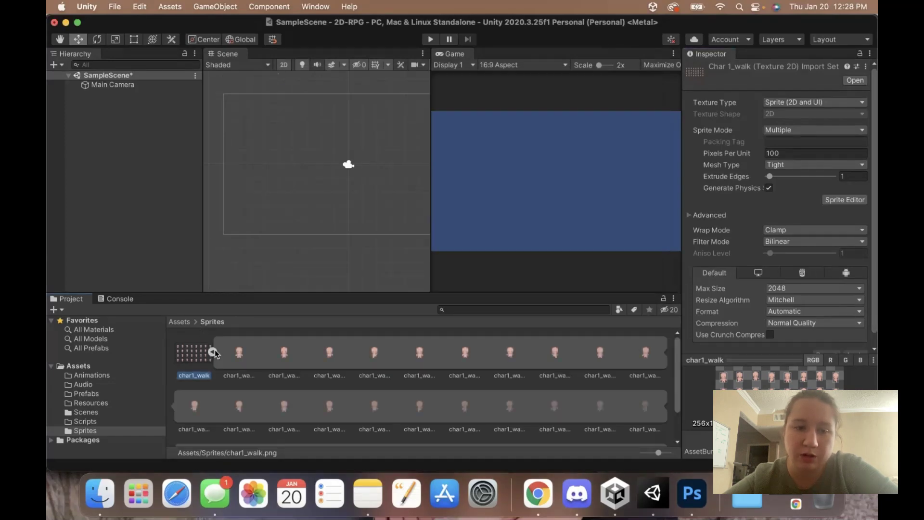
drag(419, 354, 403, 378)
click(417, 355)
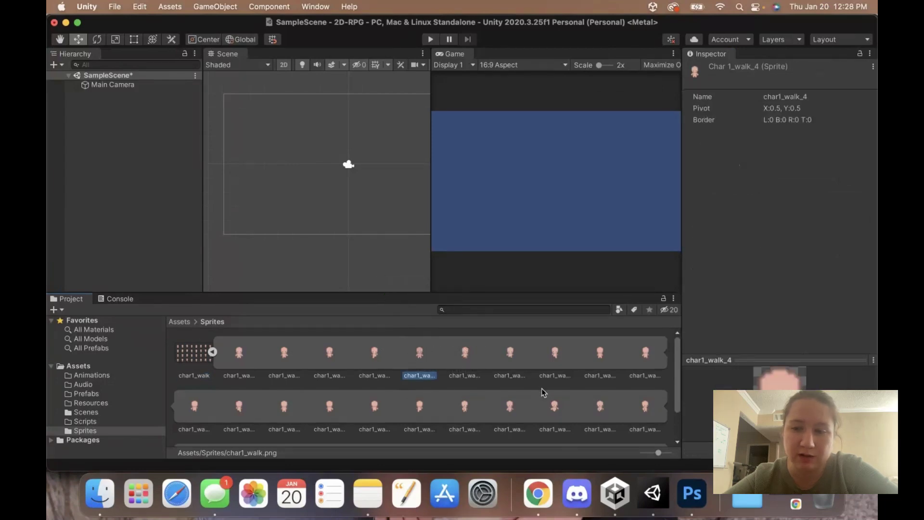
click(635, 353)
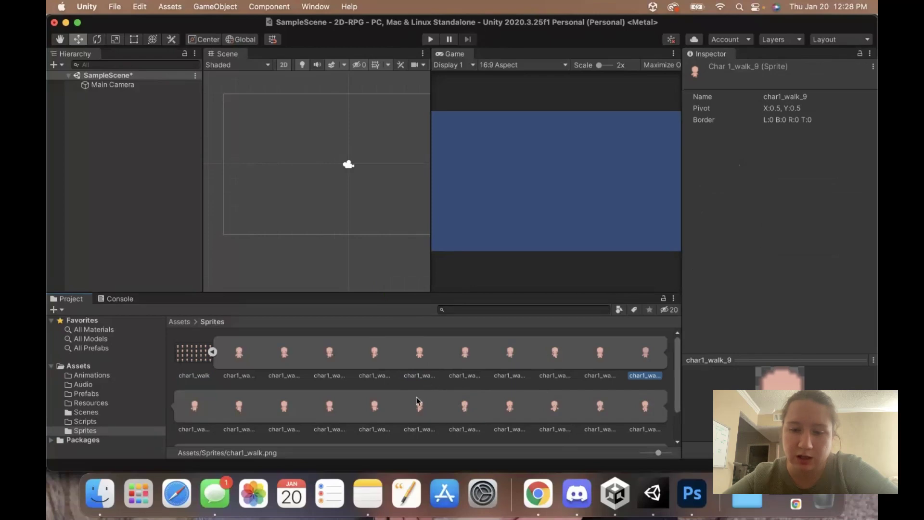
click(191, 409)
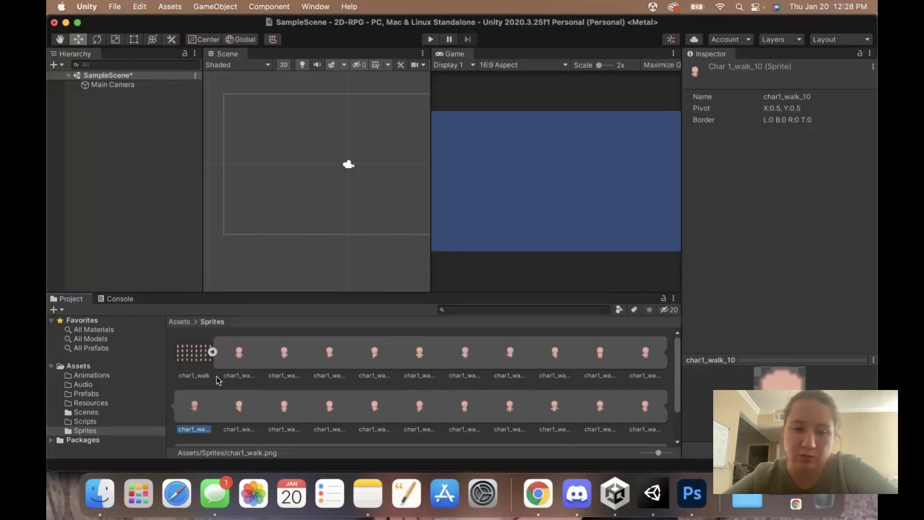
click(240, 355)
click(284, 355)
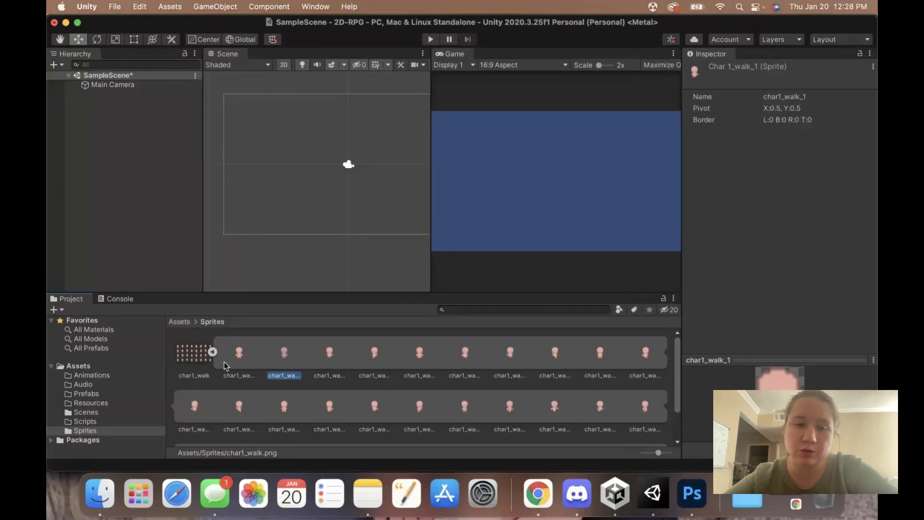
click(192, 363)
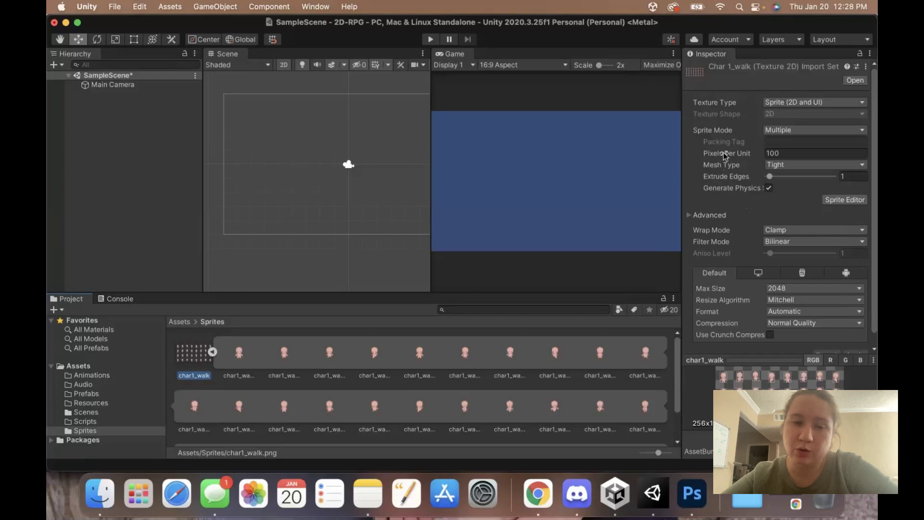
- Give char1_walk Point (no filter) filtering and None compression, and apply
click(212, 353)
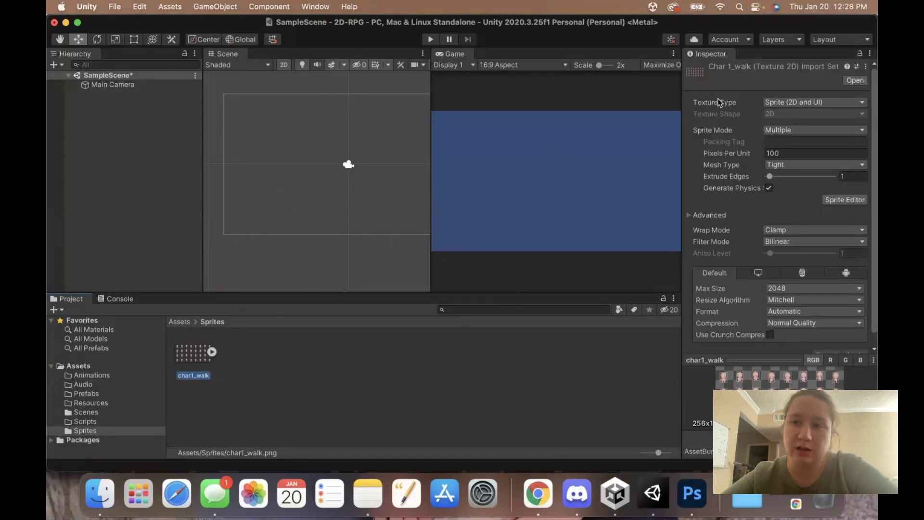
scroll(732, 200, down, 1)
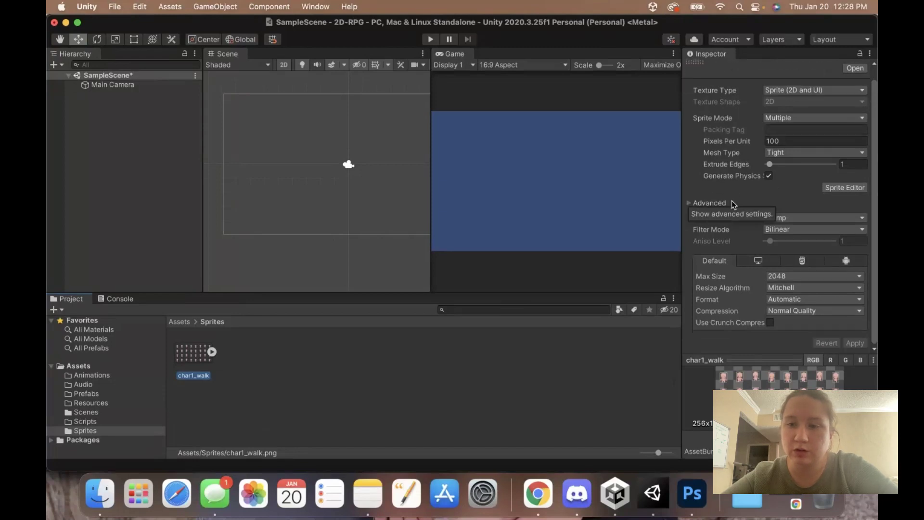
click(785, 230)
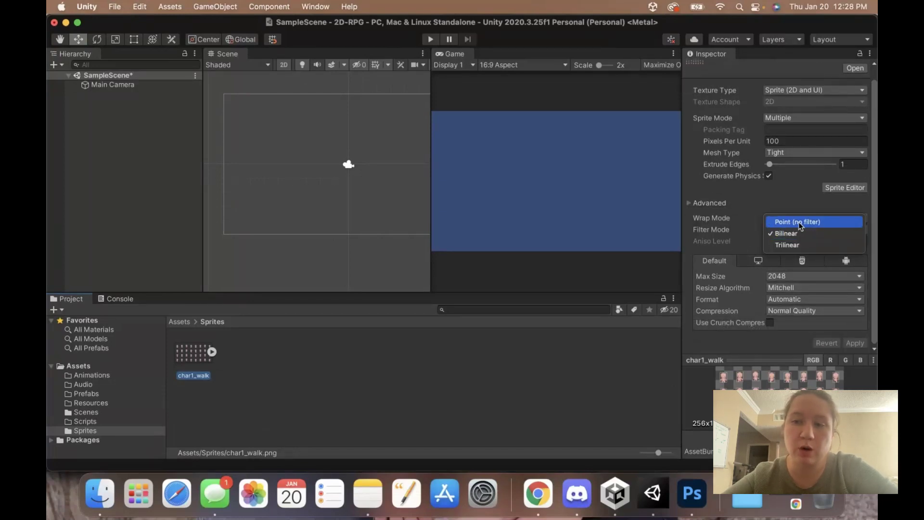
click(804, 221)
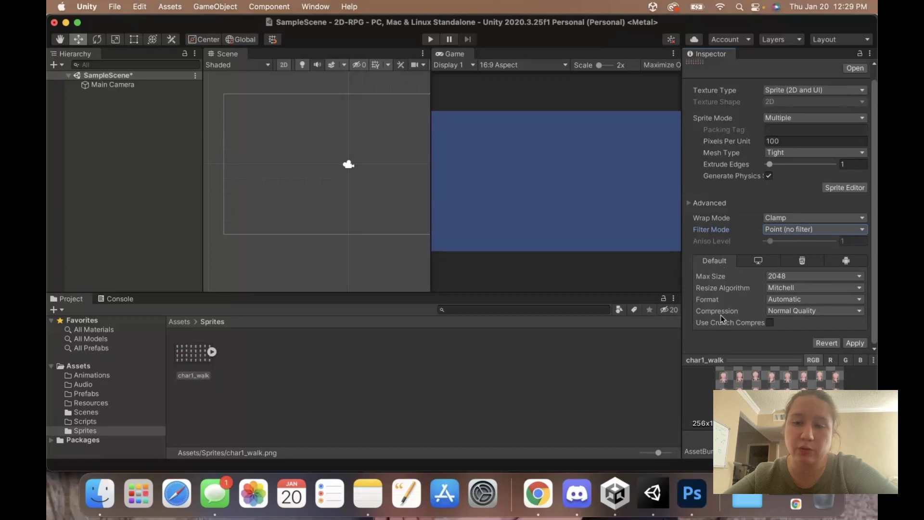
click(806, 310)
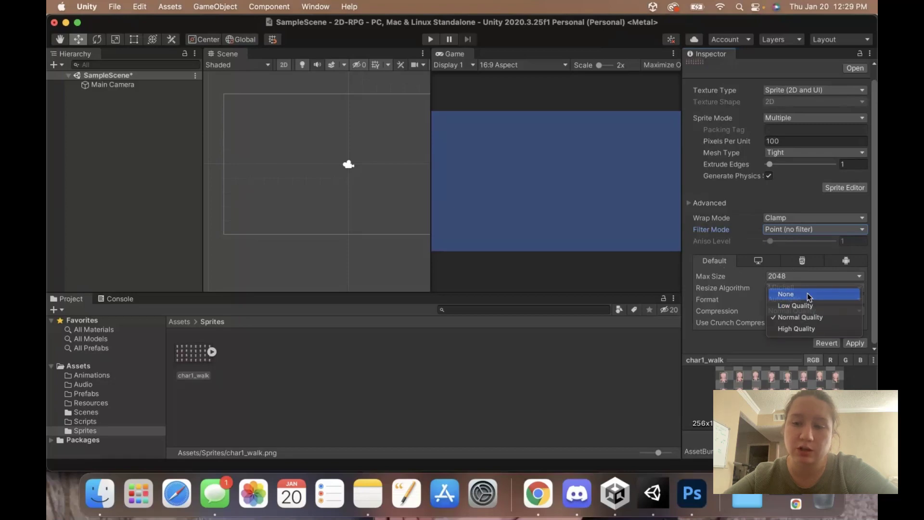
click(807, 293)
click(854, 343)
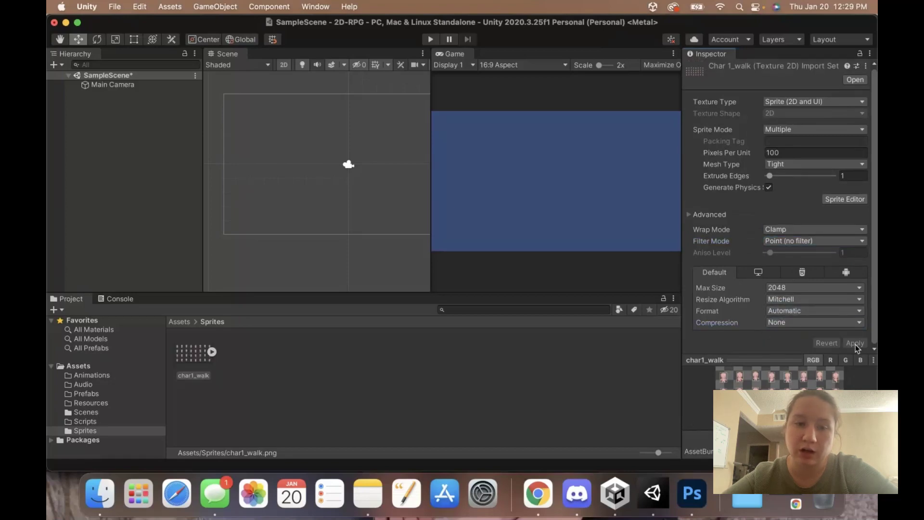
click(212, 352)
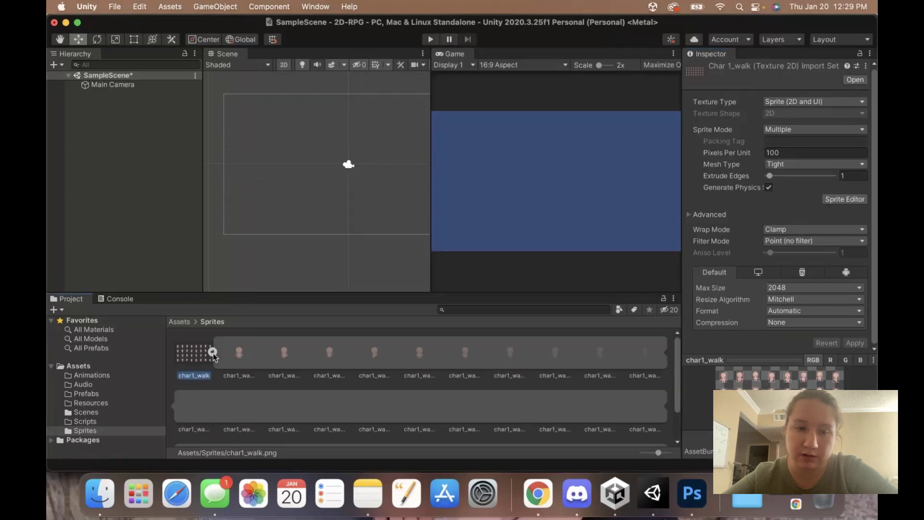
click(245, 353)
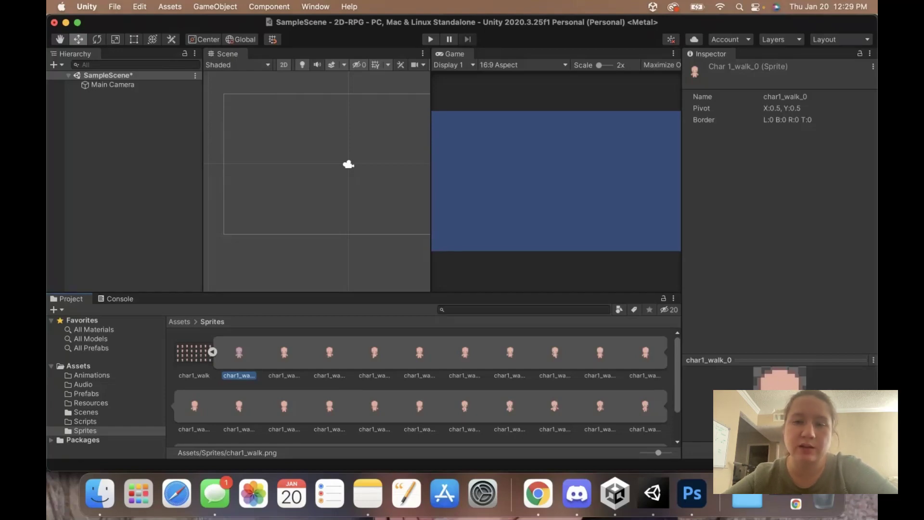
- Reselect char1_walk, collapse its frames, and return to the Assets root folder
click(201, 354)
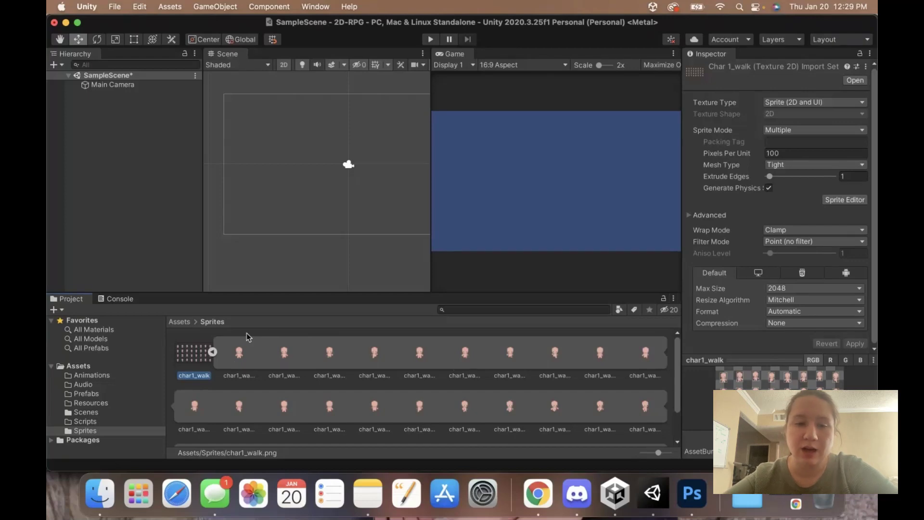
click(212, 352)
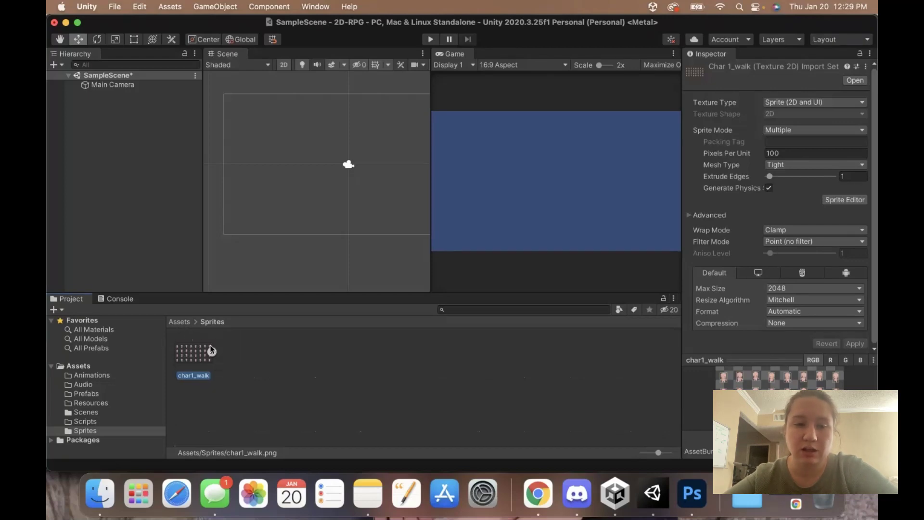
click(179, 323)
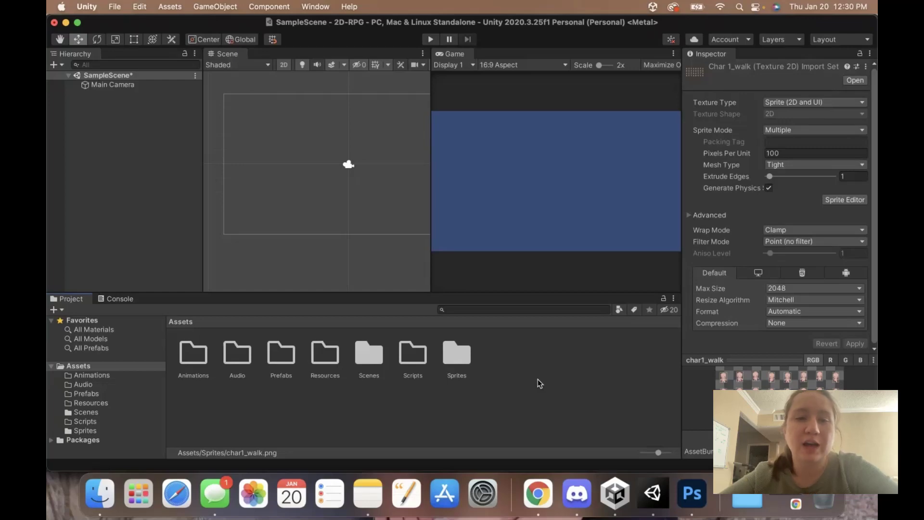
- Drag the char1_walk_0 frame from the Sprites folder into the scene and frame it
double_click(457, 355)
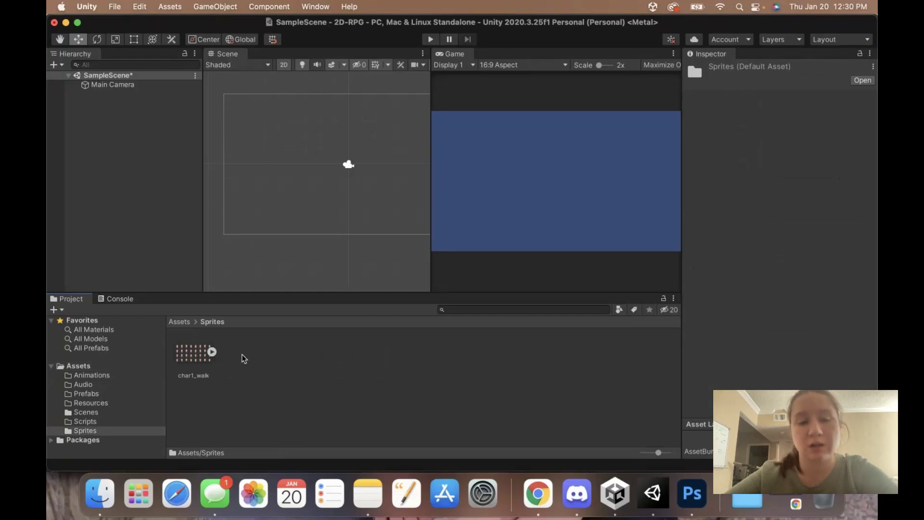
click(212, 352)
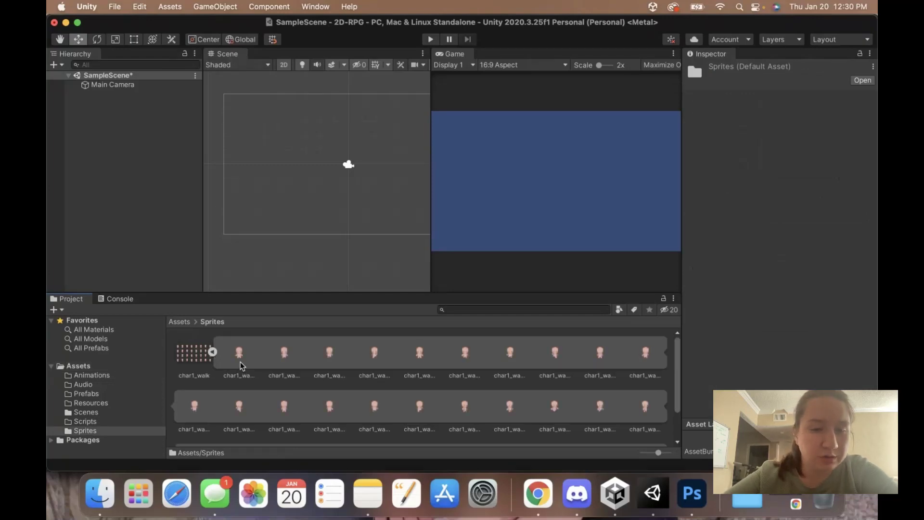
drag(242, 363, 132, 192)
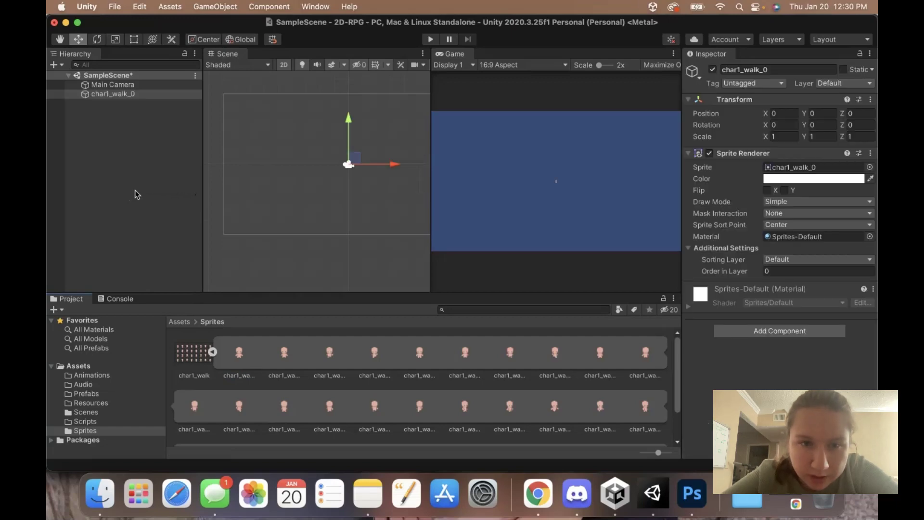
double_click(113, 94)
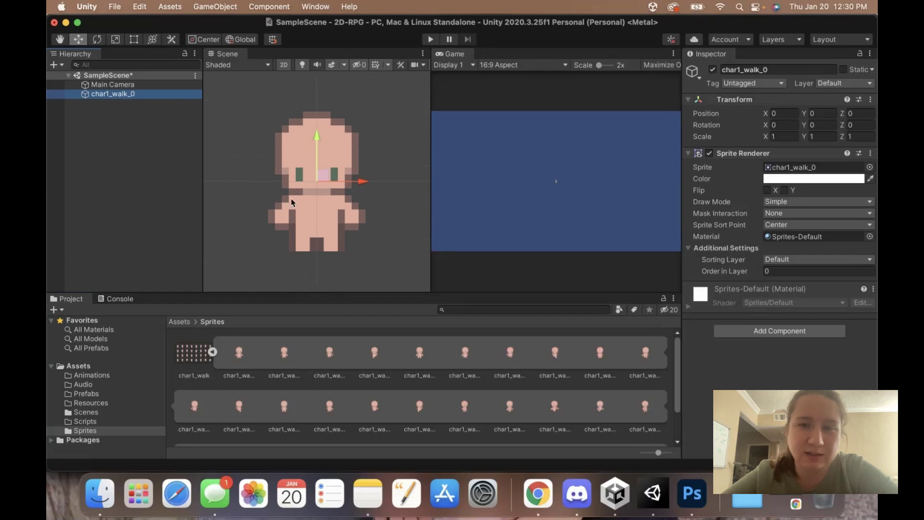
scroll(291, 202, down, 5)
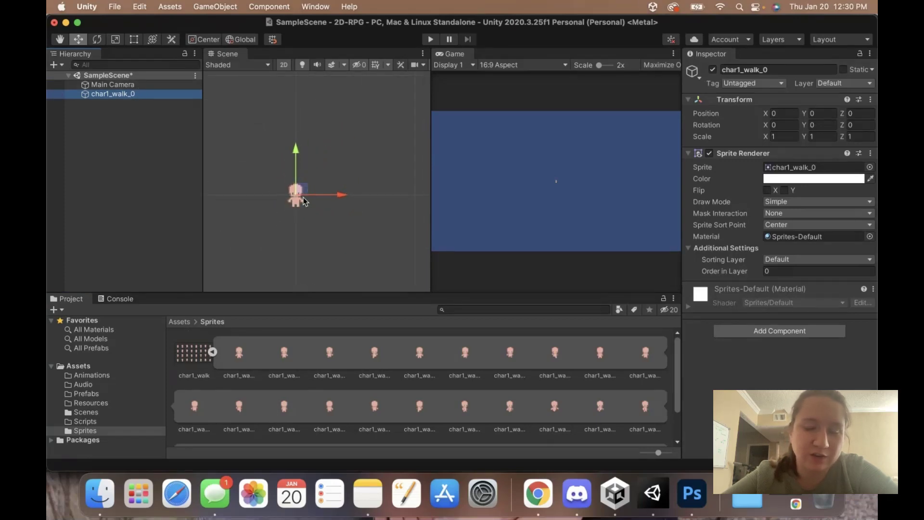
scroll(357, 197, down, 2)
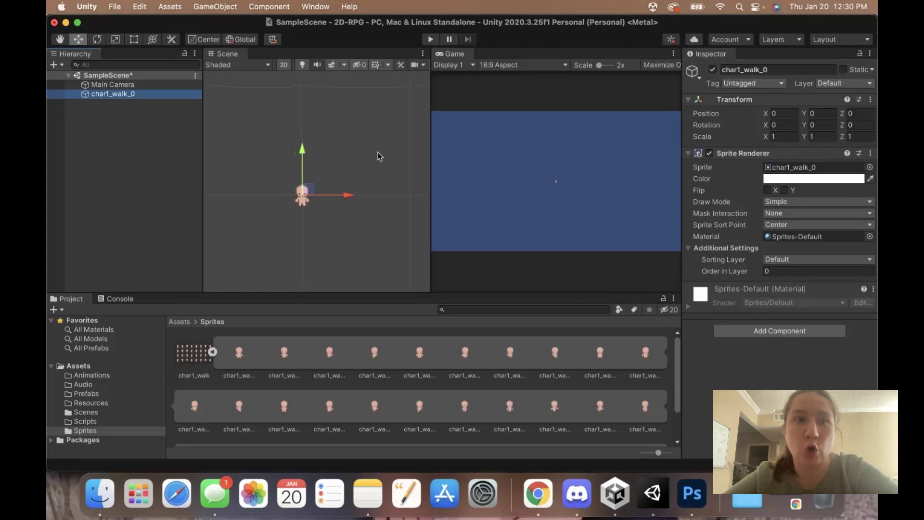
- Select char1_walk, collapse its frames, and select the Pixels Per Unit value 100
click(192, 357)
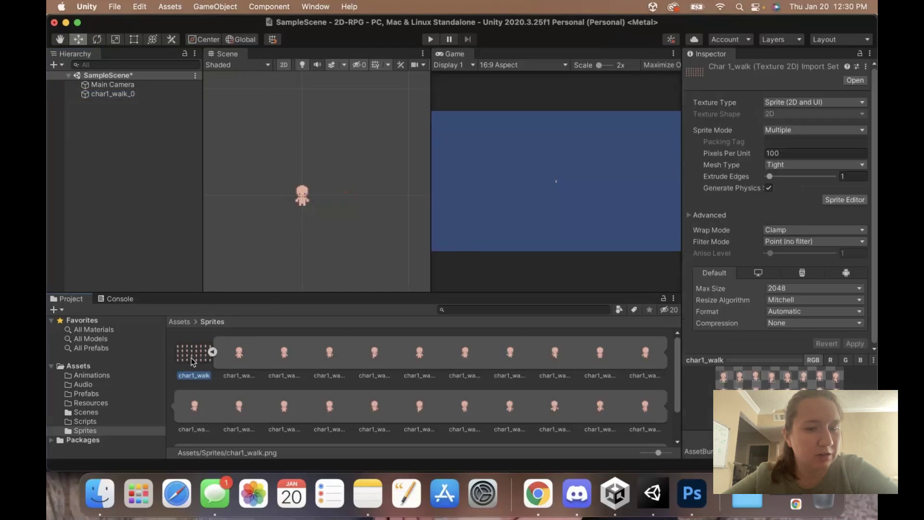
click(212, 353)
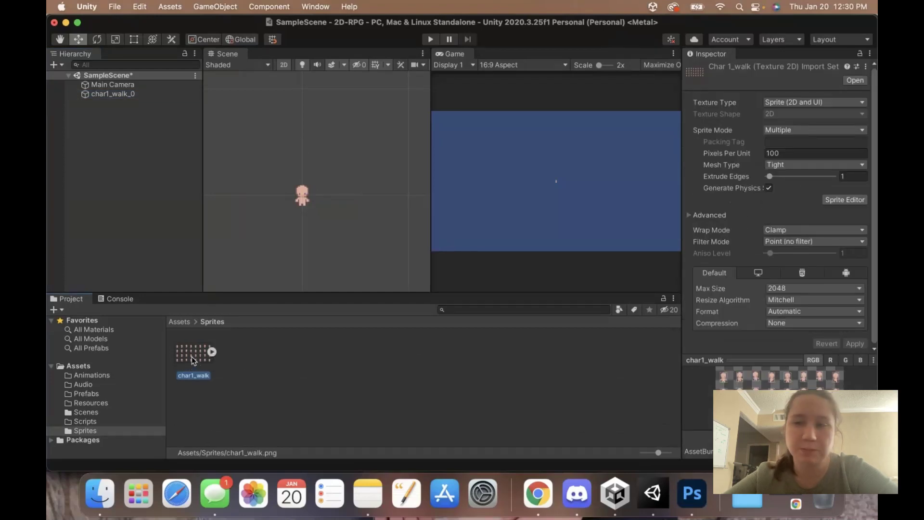
click(782, 153)
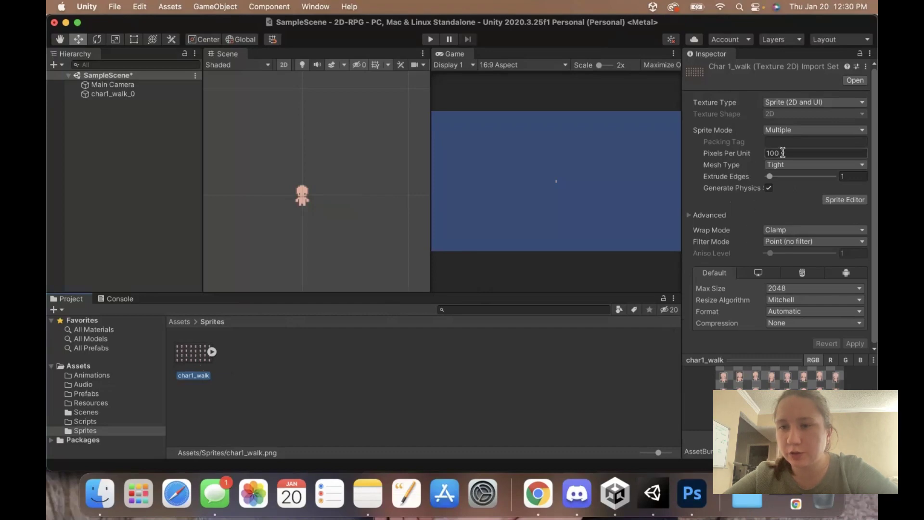
click(783, 153)
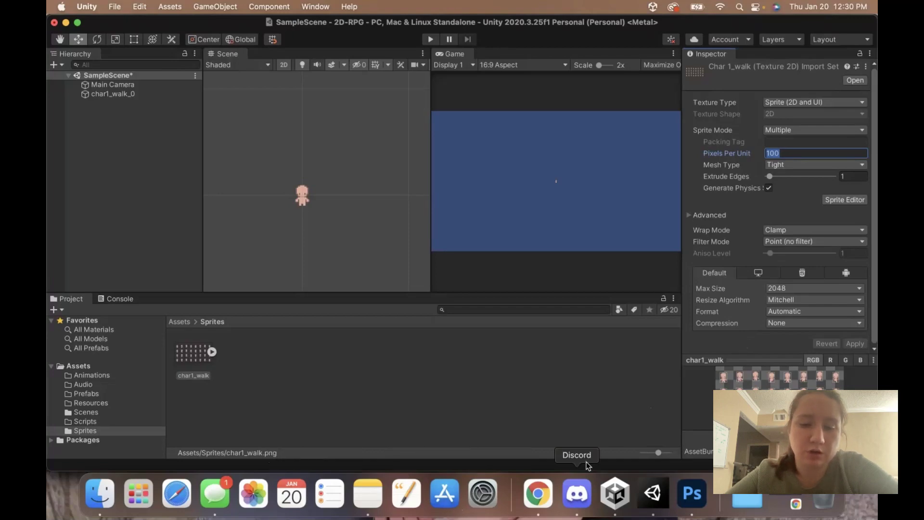
click(547, 500)
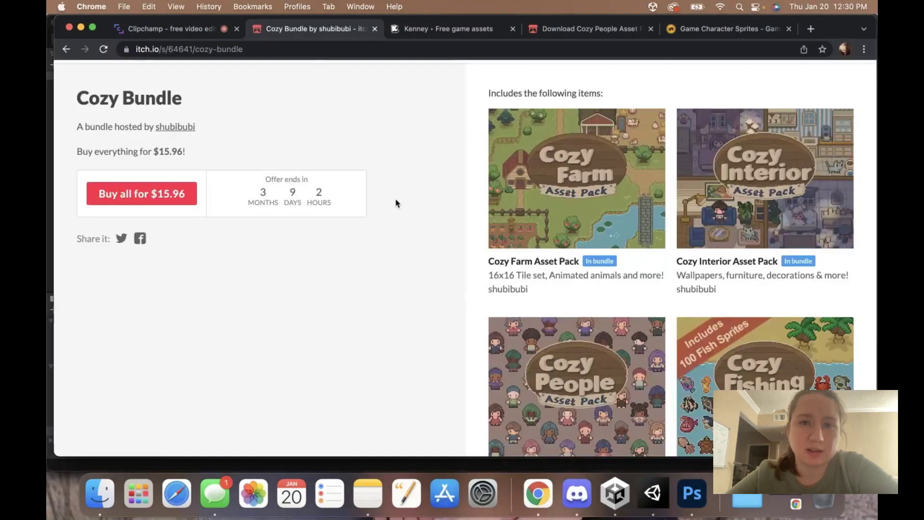
click(582, 30)
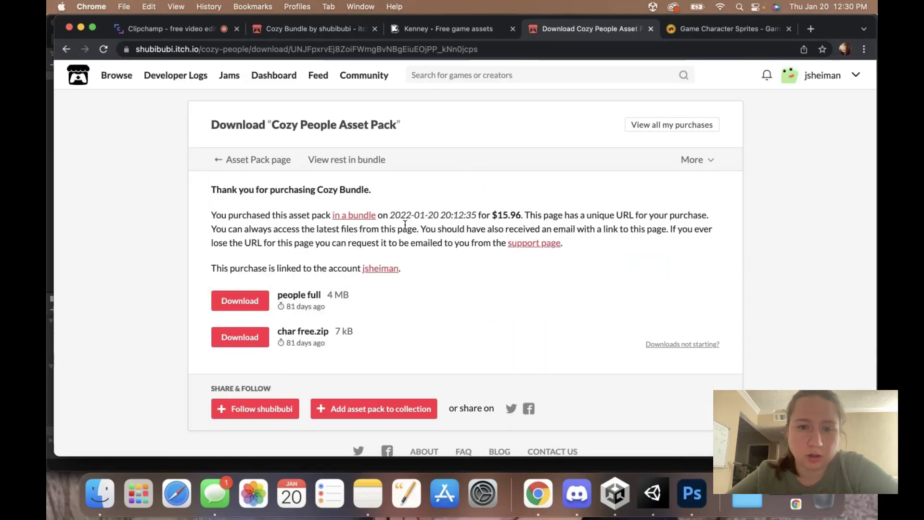
click(340, 28)
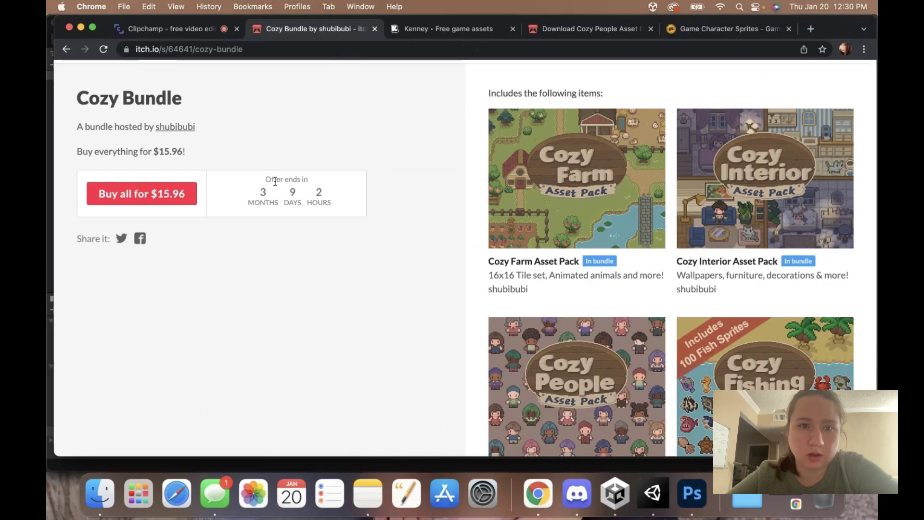
click(611, 411)
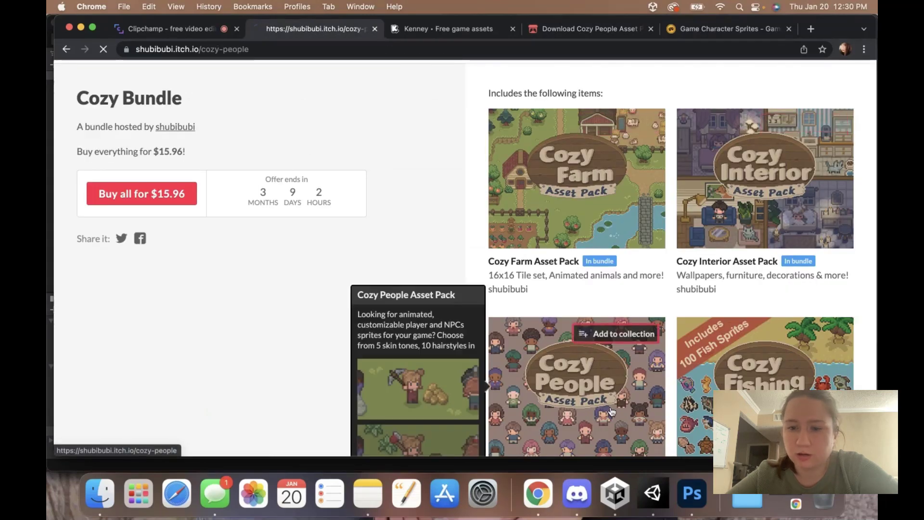
scroll(502, 219, down, 10)
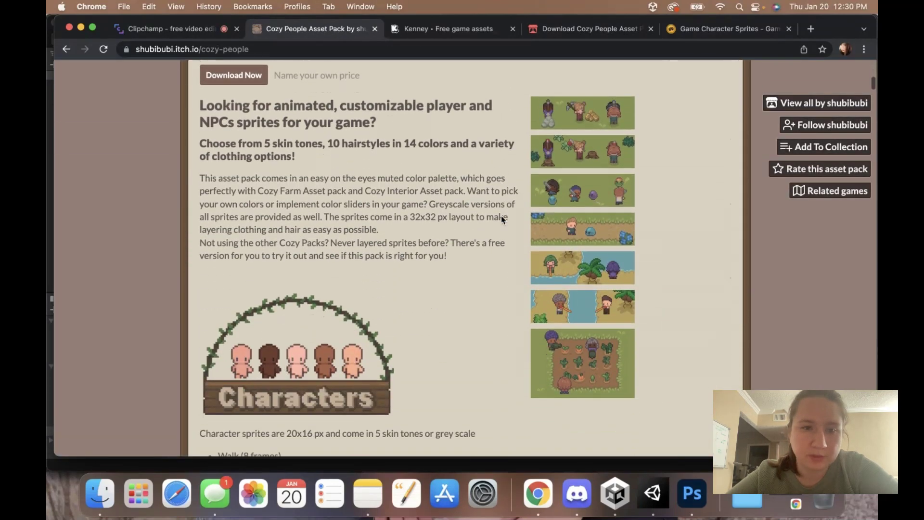
scroll(502, 217, down, 1)
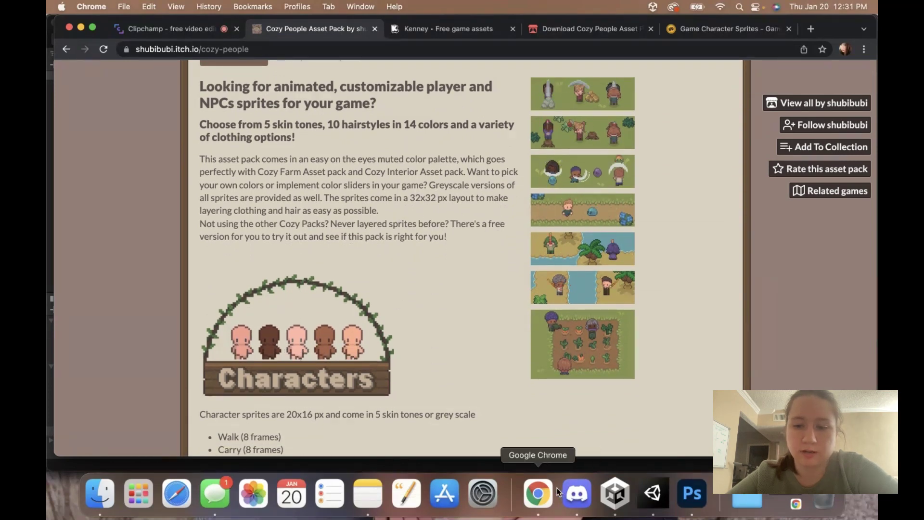
click(652, 491)
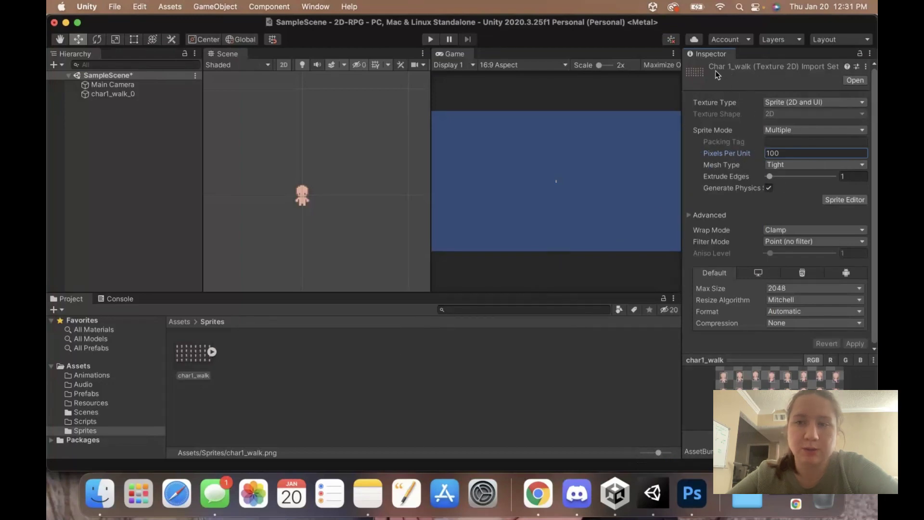
- Change char1_walk's Pixels Per Unit from 100 to 32 and apply
click(191, 366)
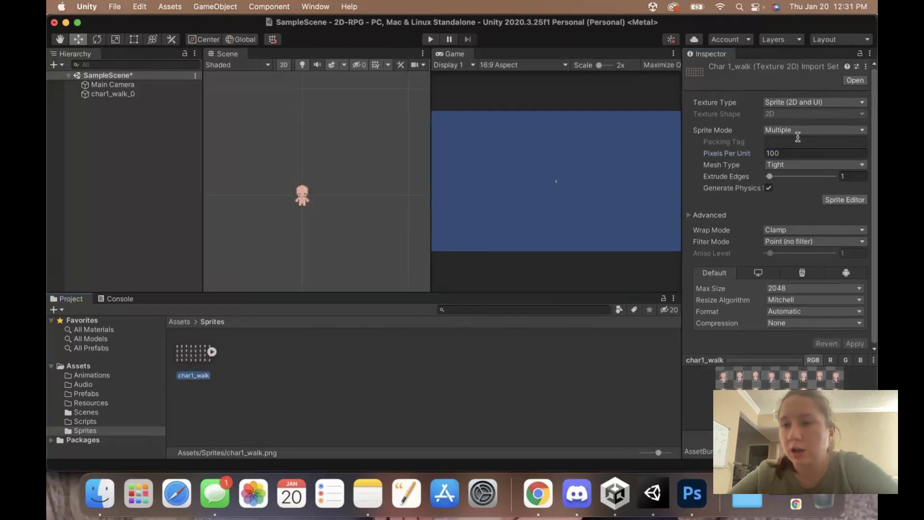
click(788, 153)
text(32)
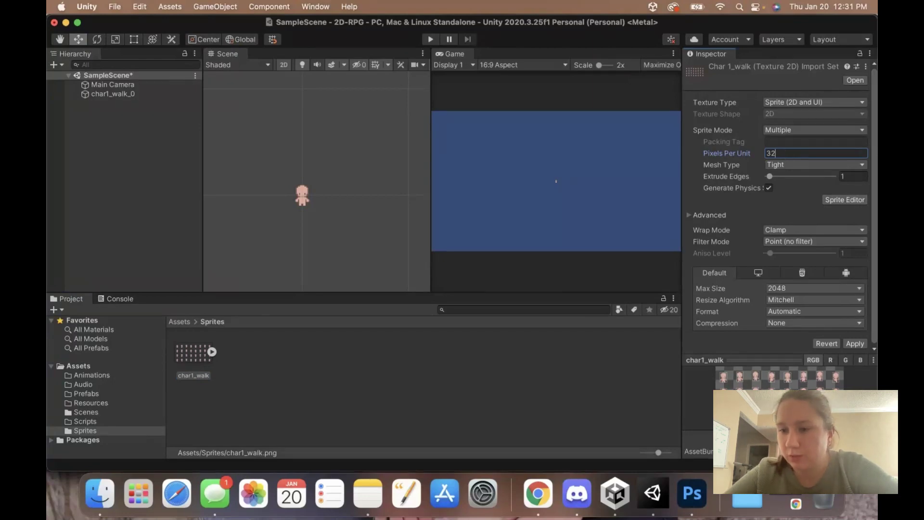
click(855, 344)
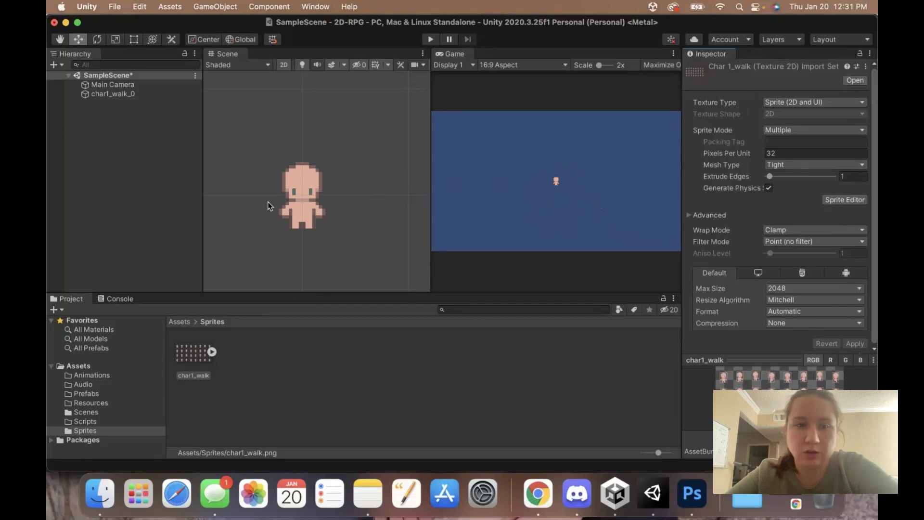
scroll(268, 206, down, 5)
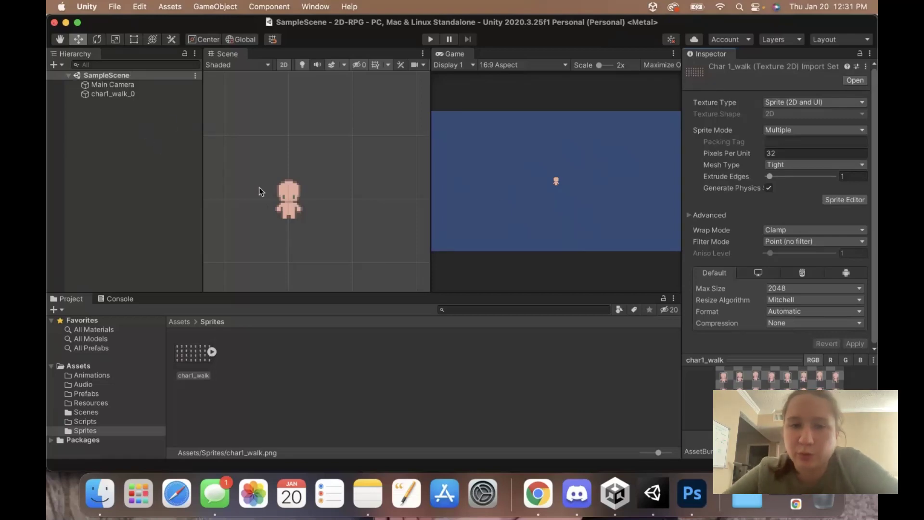
- Change the Main Camera's orthographic Size from 5 to 2.5
click(128, 85)
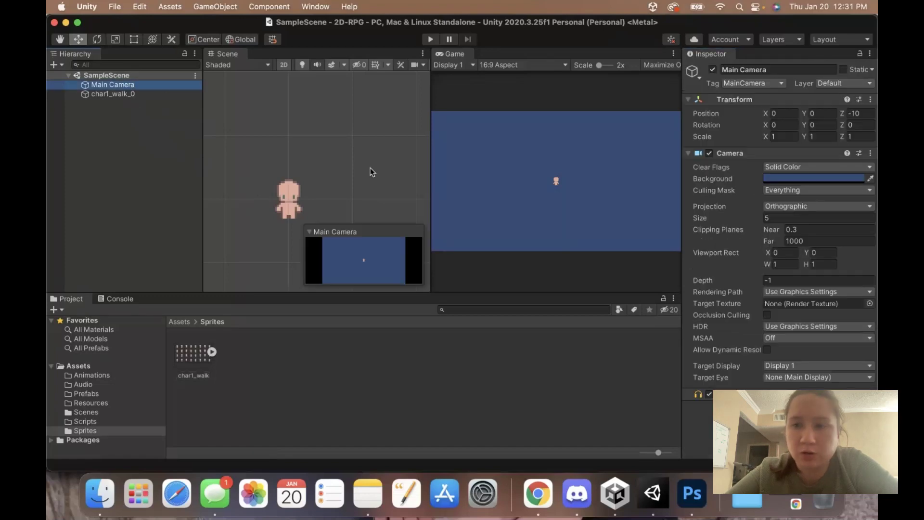
click(771, 218)
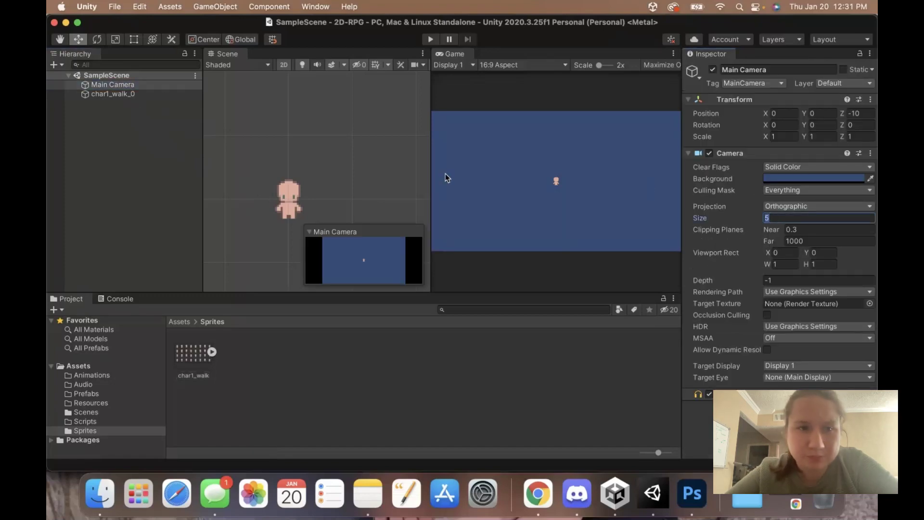
click(131, 103)
click(102, 85)
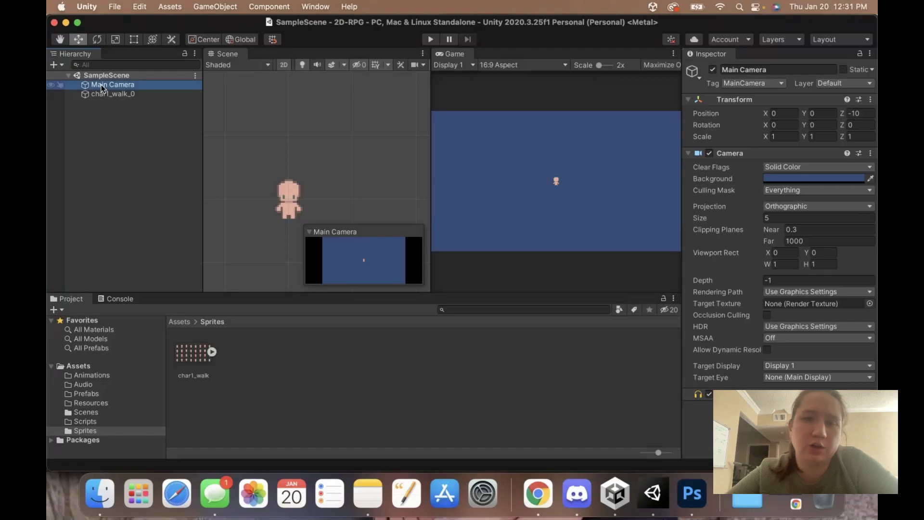
click(719, 217)
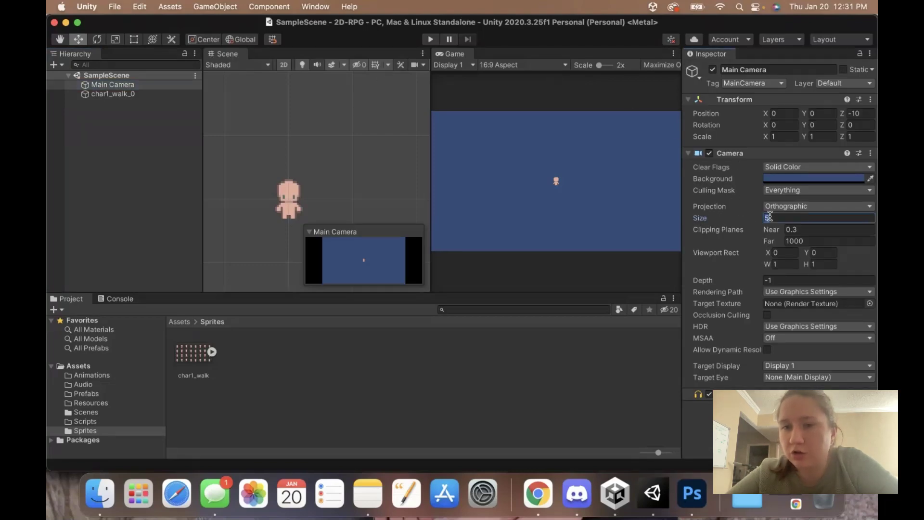
scroll(394, 156, down, 6)
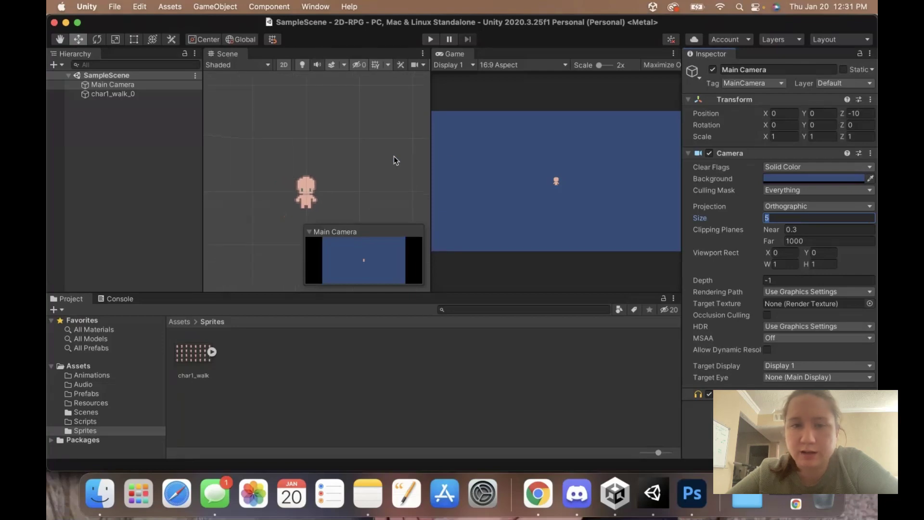
scroll(394, 156, down, 3)
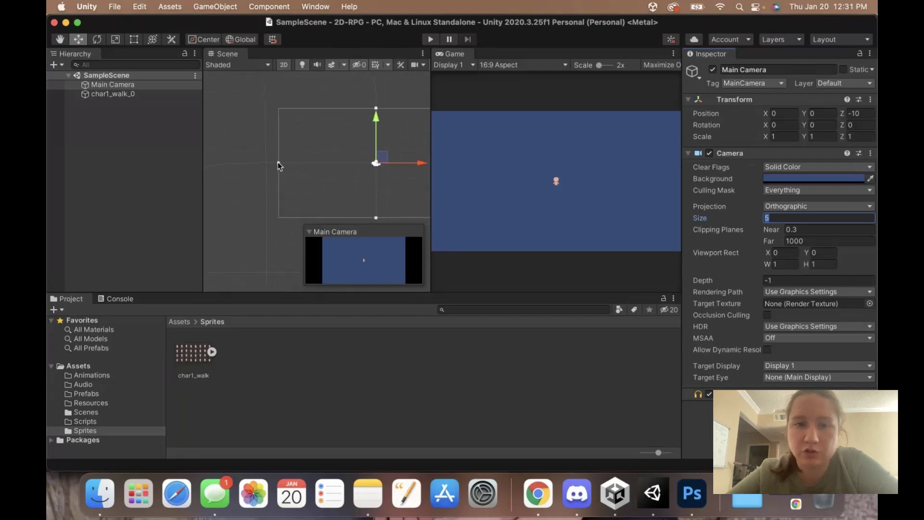
drag(279, 162, 320, 163)
click(797, 217)
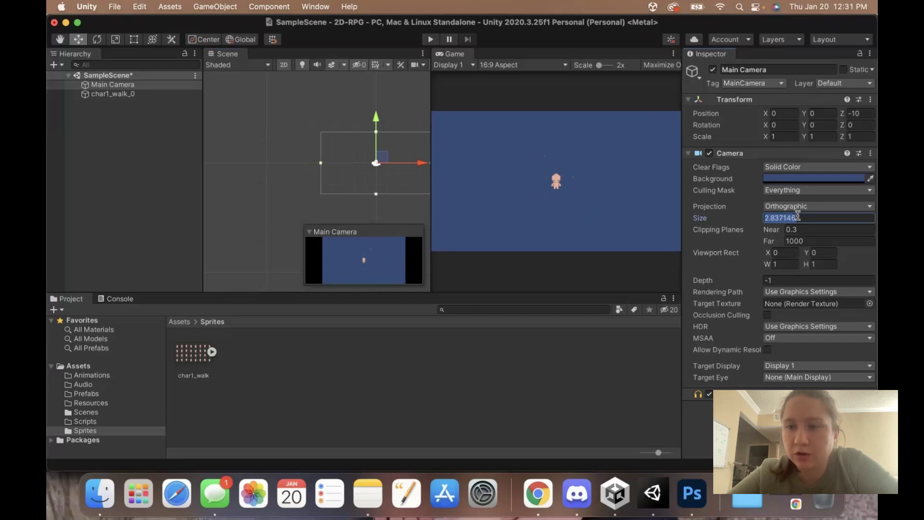
text(5)
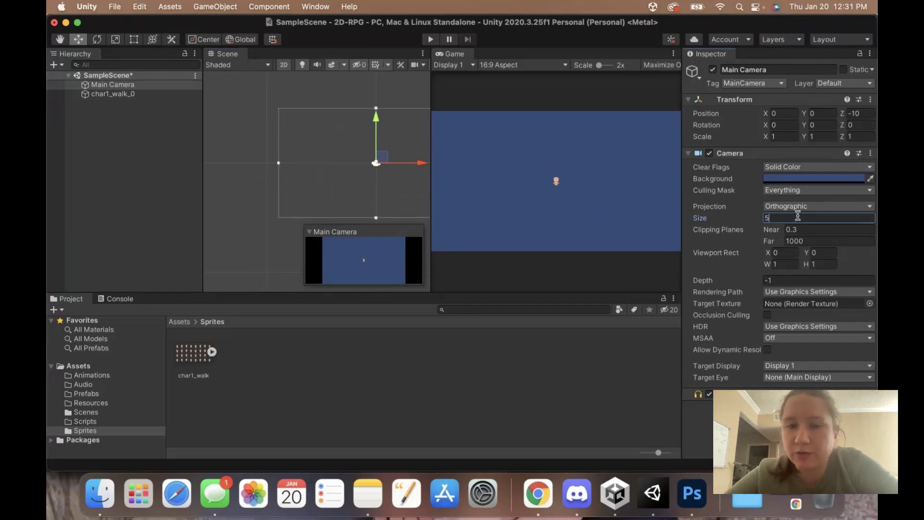
key(BackSpace)
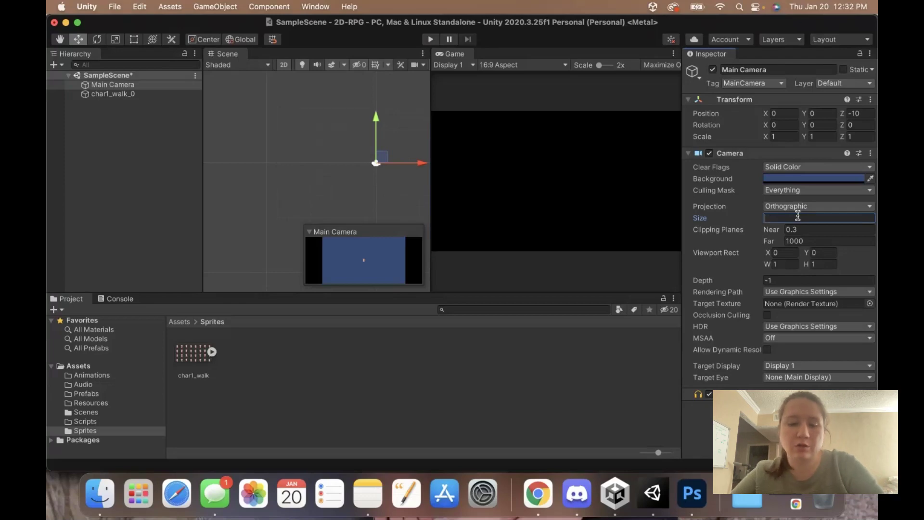
text(2.5)
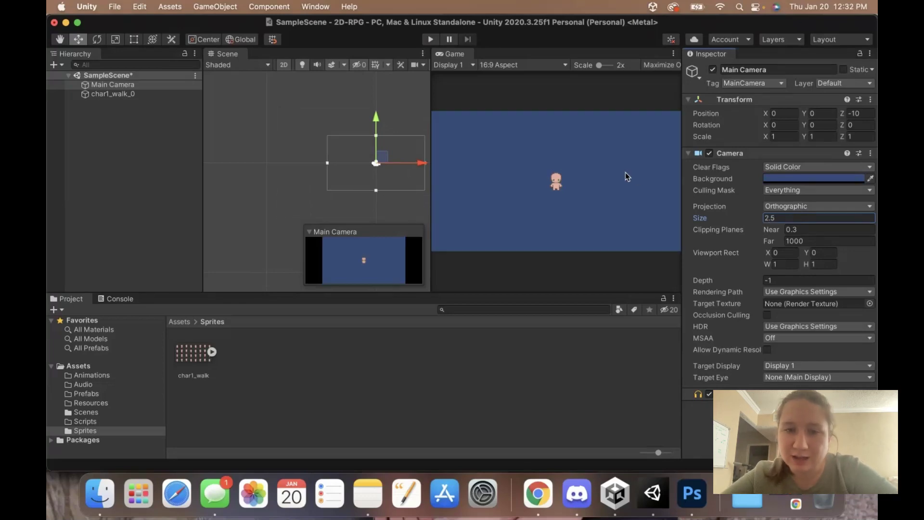
click(149, 132)
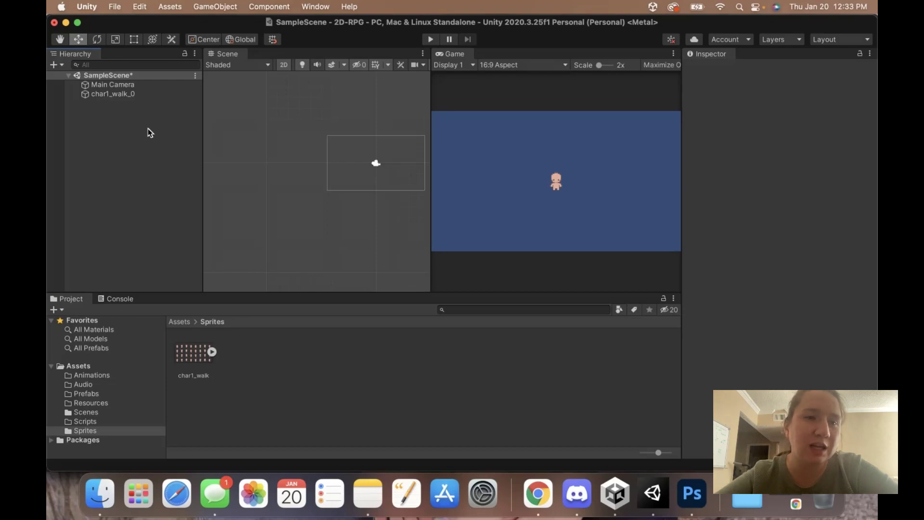
- Create an empty GameObject named Player in the Hierarchy
right_click(104, 127)
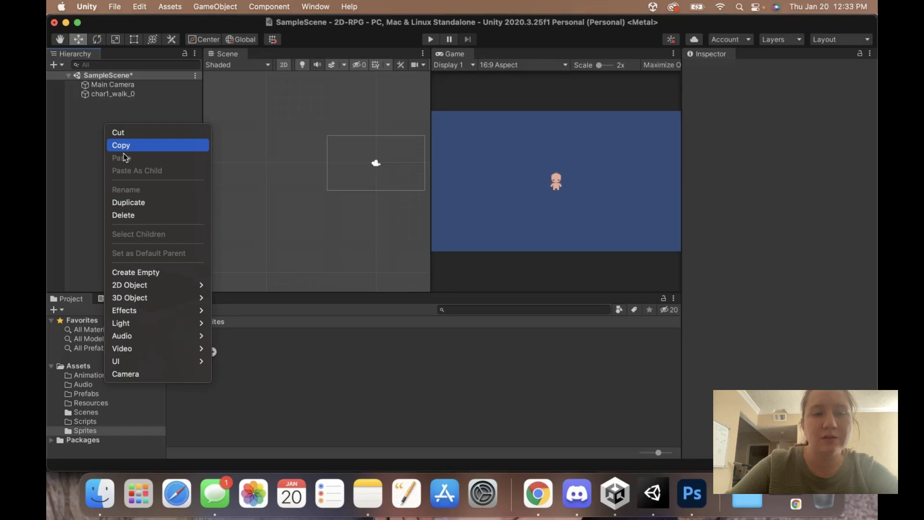
click(163, 273)
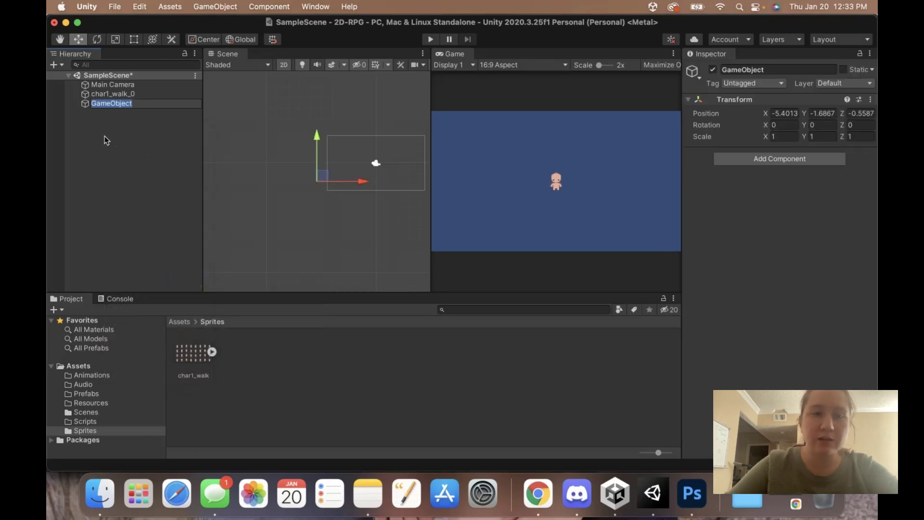
text(Pl)
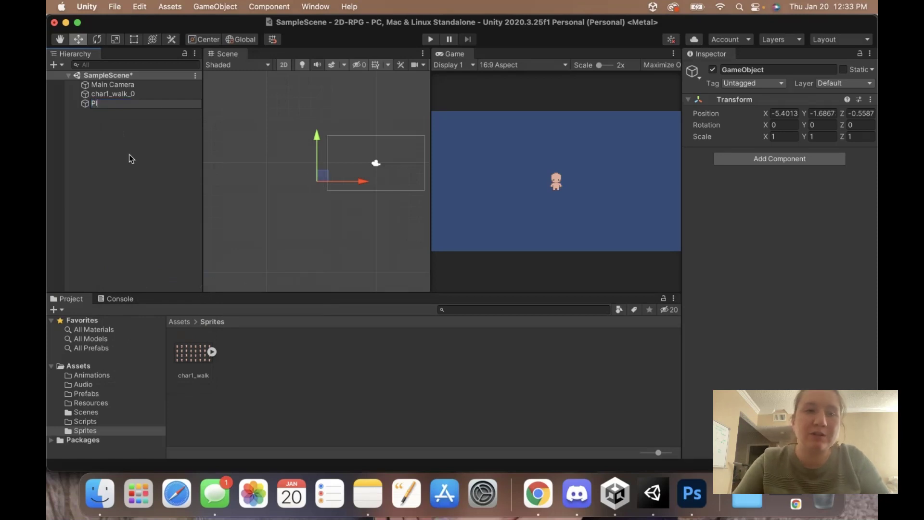
text(ayer)
key(Return)
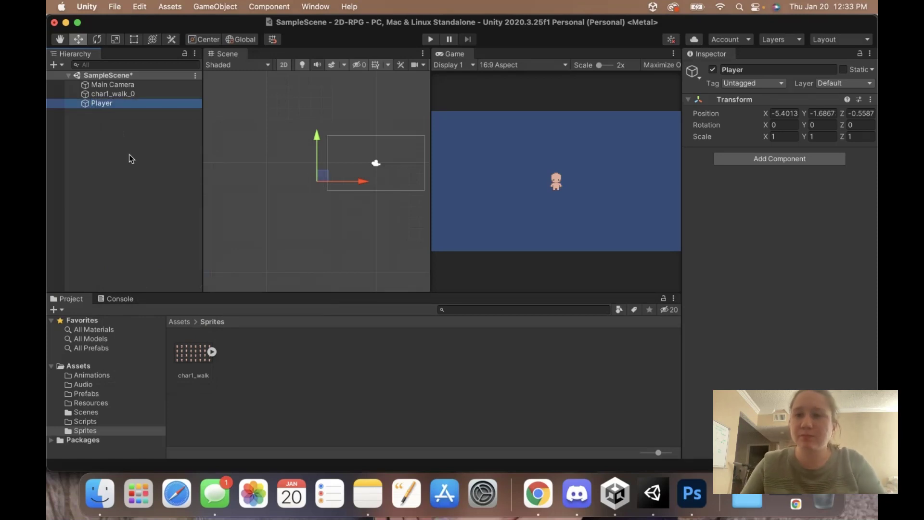
- Set Position X and Y to 0 on Player, Main Camera and char1_walk_0 together
shift+click(140, 86)
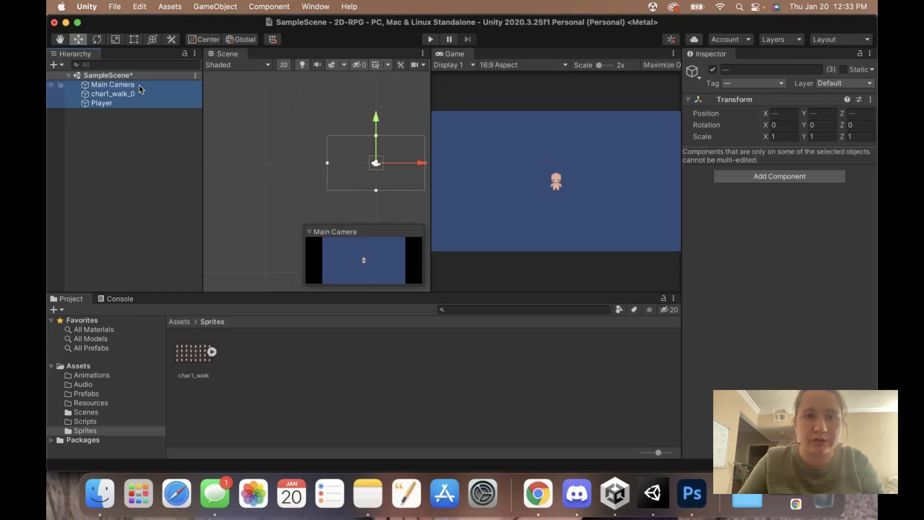
click(140, 141)
click(111, 103)
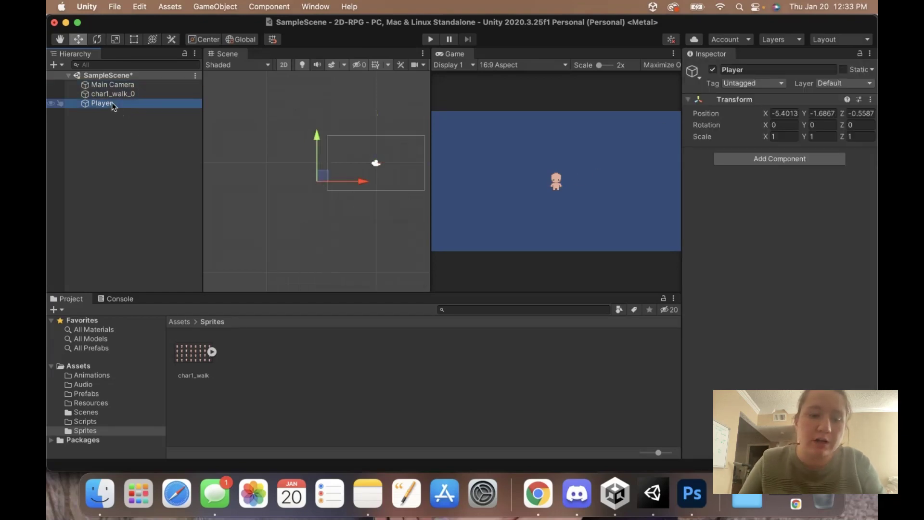
shift+click(126, 85)
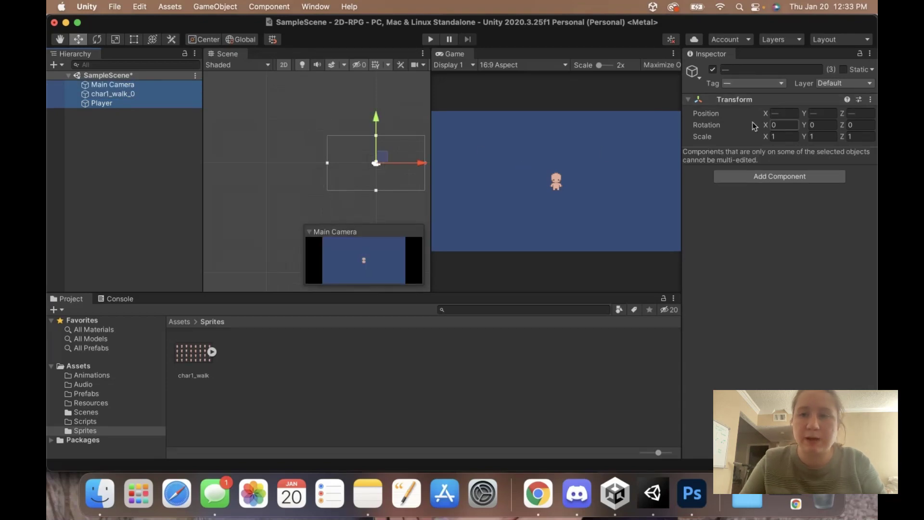
click(786, 114)
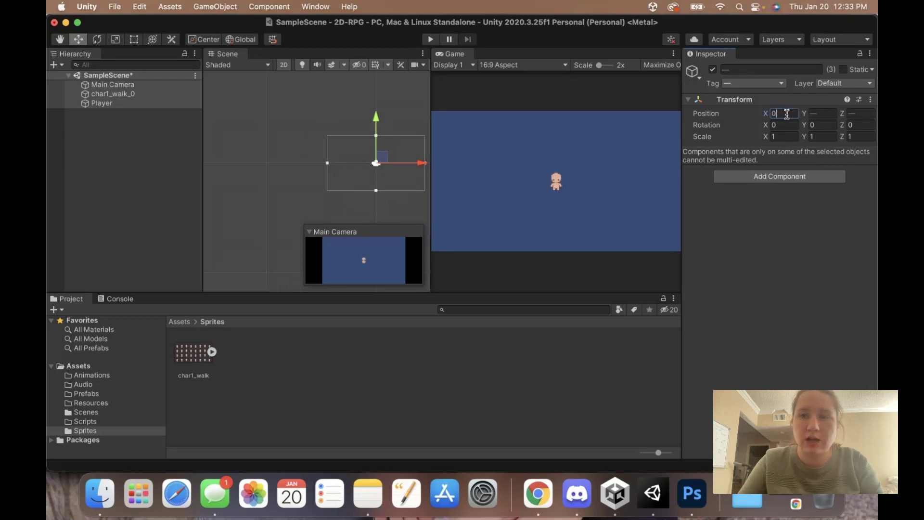
key(Tab)
text(0)
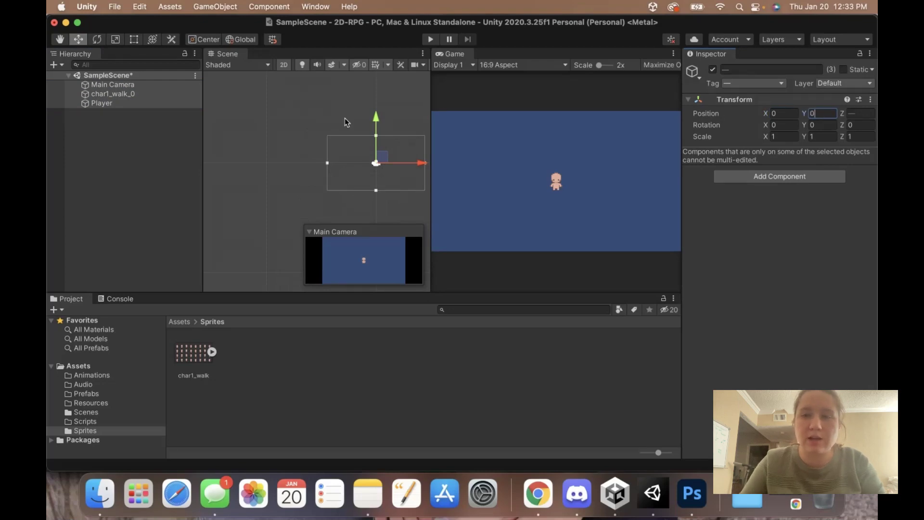
click(131, 150)
click(131, 86)
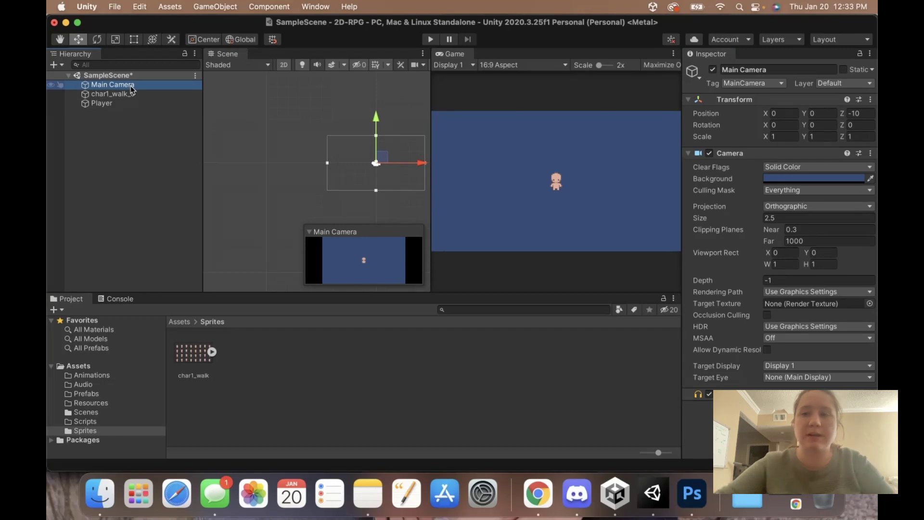
click(129, 95)
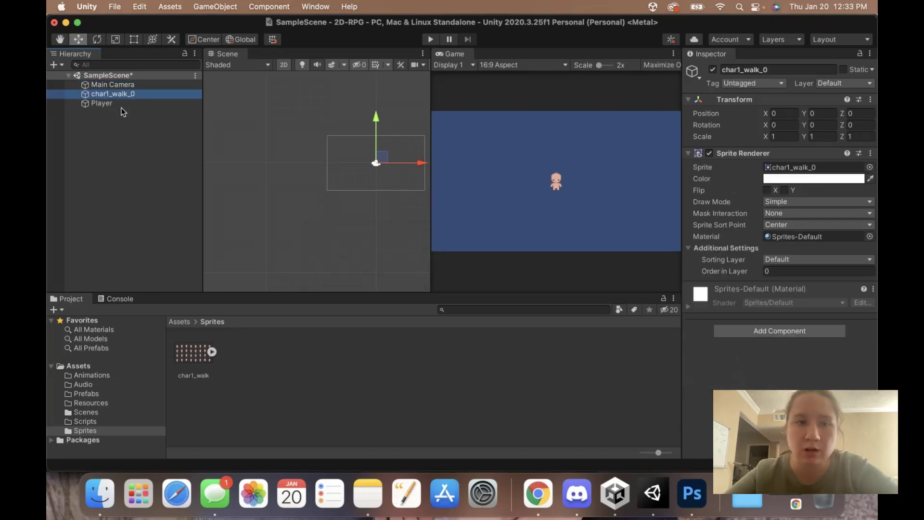
click(121, 105)
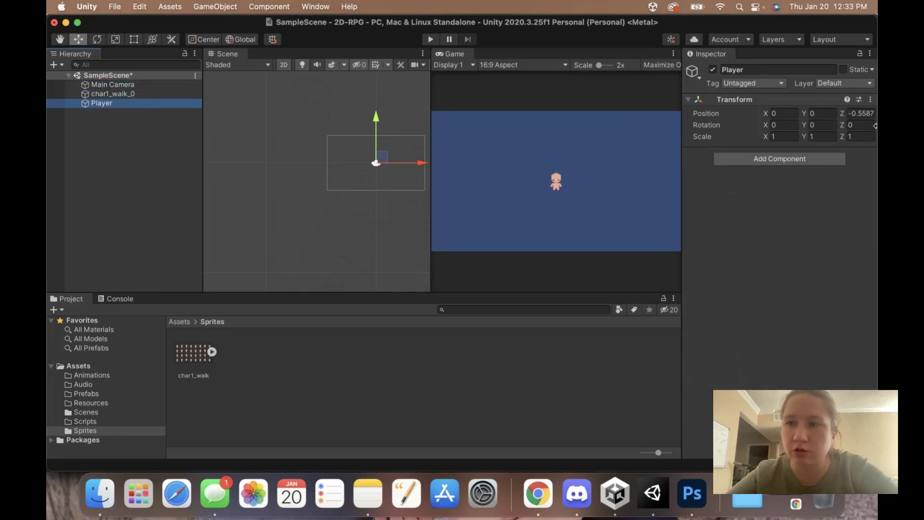
- Set Player's Position Z to 0
click(865, 116)
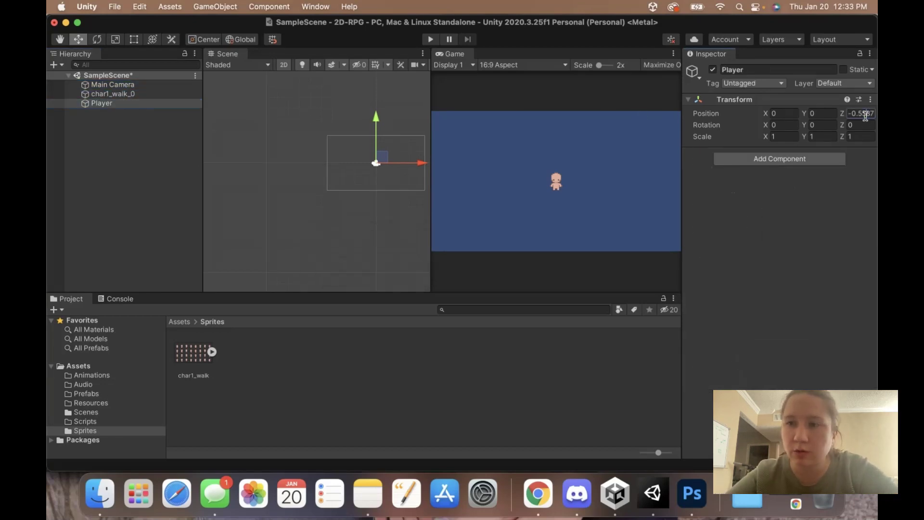
click(107, 94)
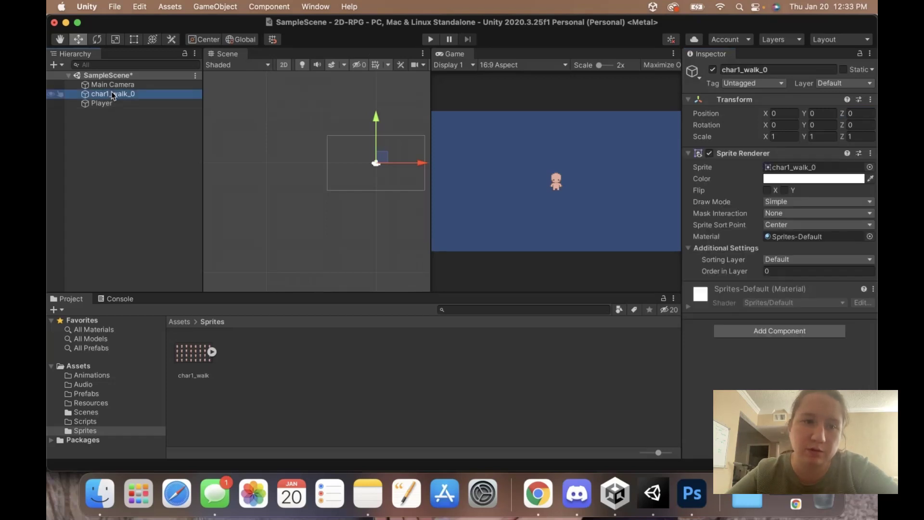
click(149, 84)
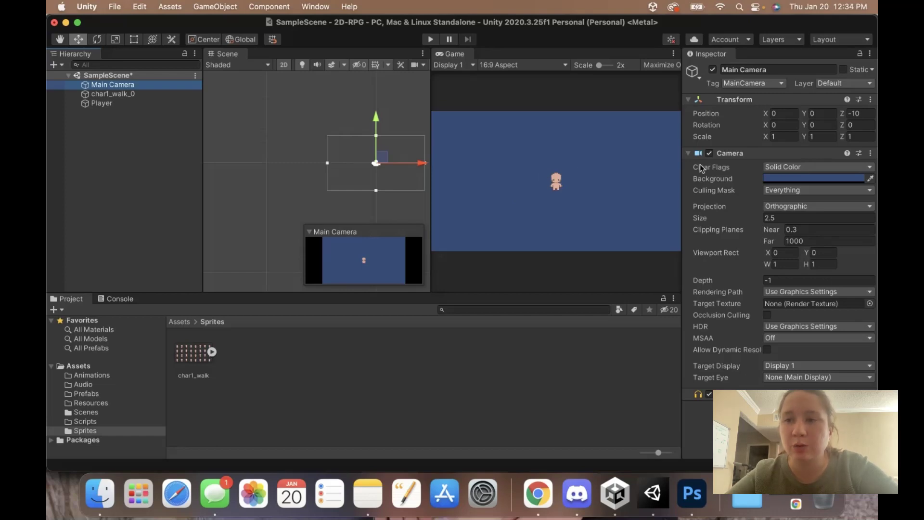
click(111, 102)
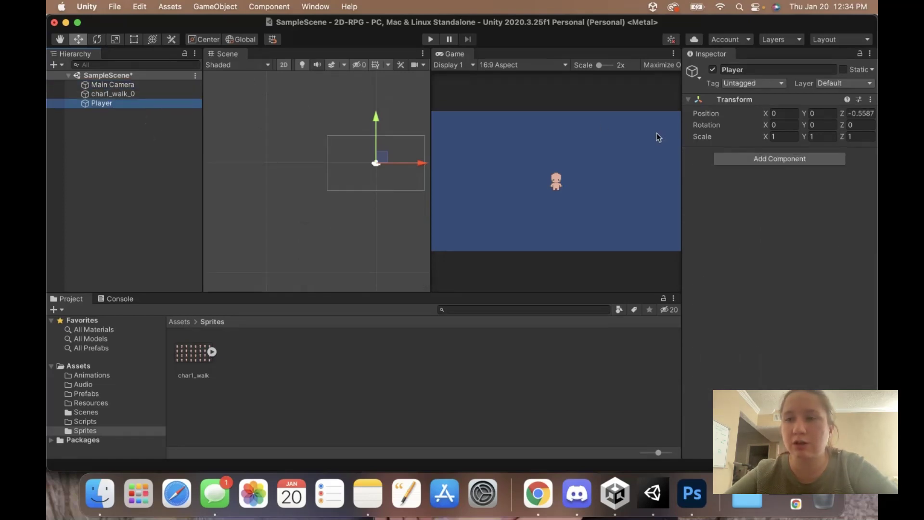
click(866, 113)
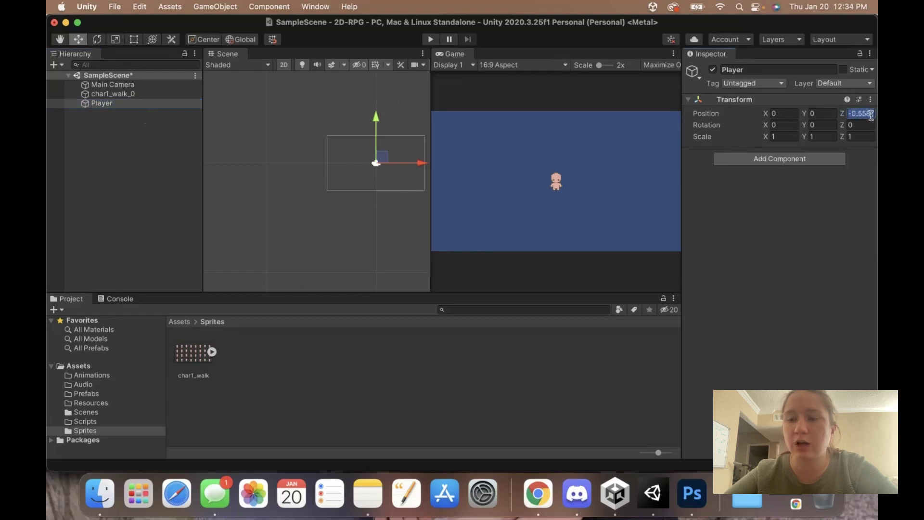
text(0)
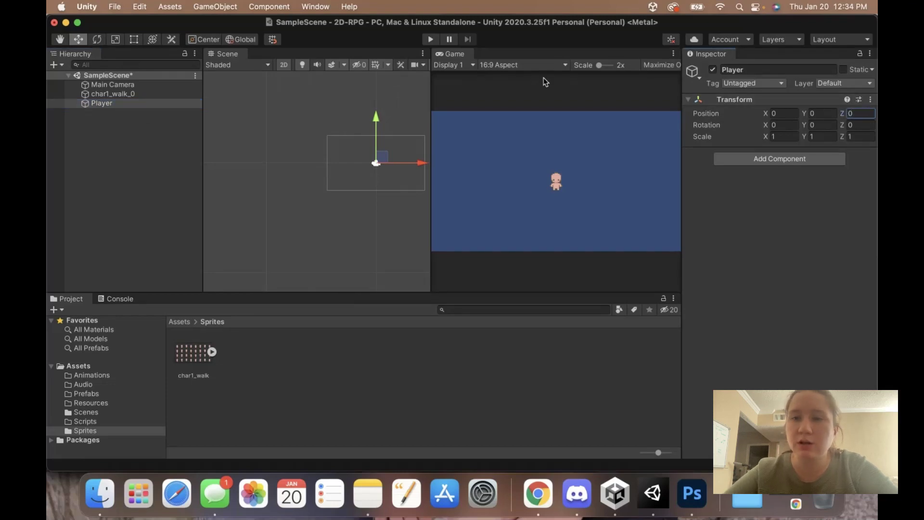
click(111, 158)
click(128, 94)
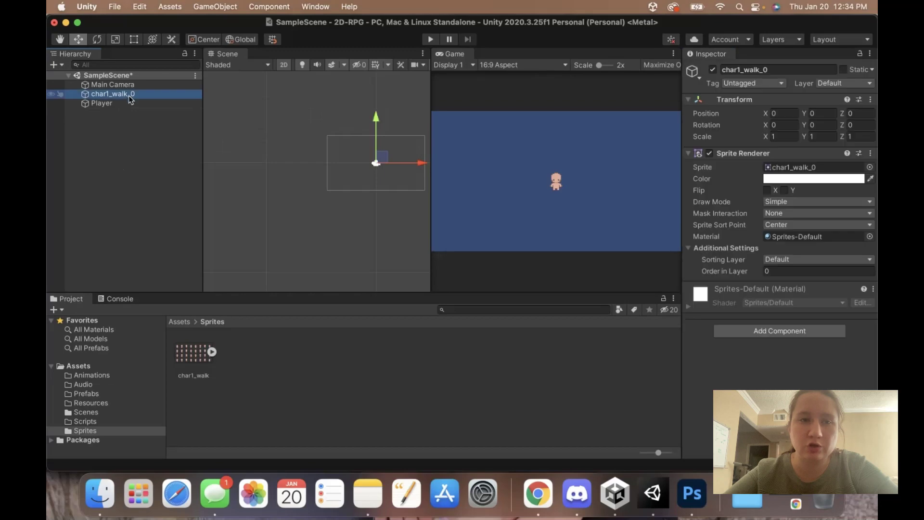
click(128, 103)
- Parent the char1_walk_0 sprite object under Player in the Hierarchy
click(128, 95)
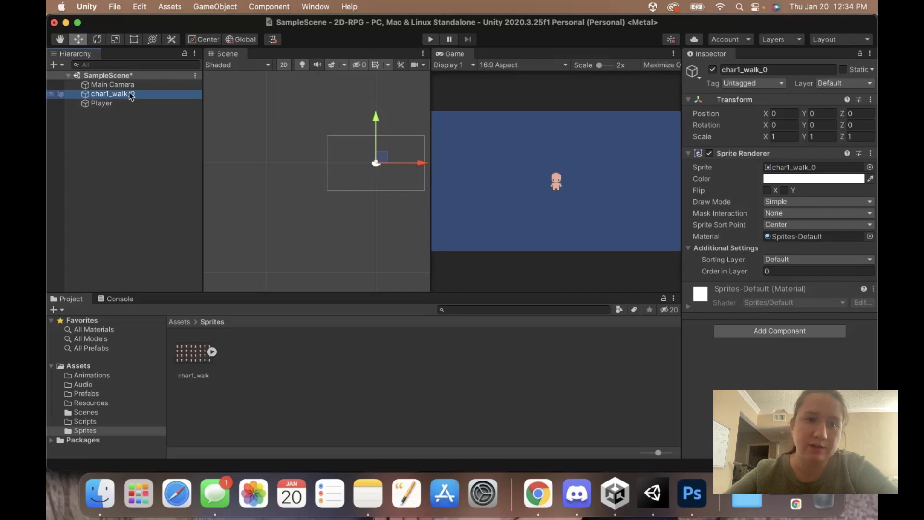
drag(130, 95, 102, 104)
click(98, 95)
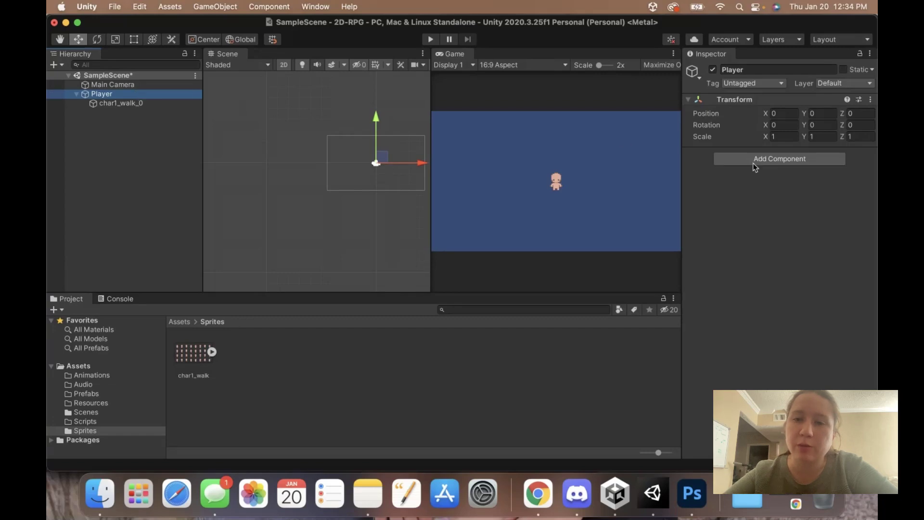
- Rename the char1_walk_0 child to 'Visuals', correcting the mistyped 'cVisuals'
click(131, 104)
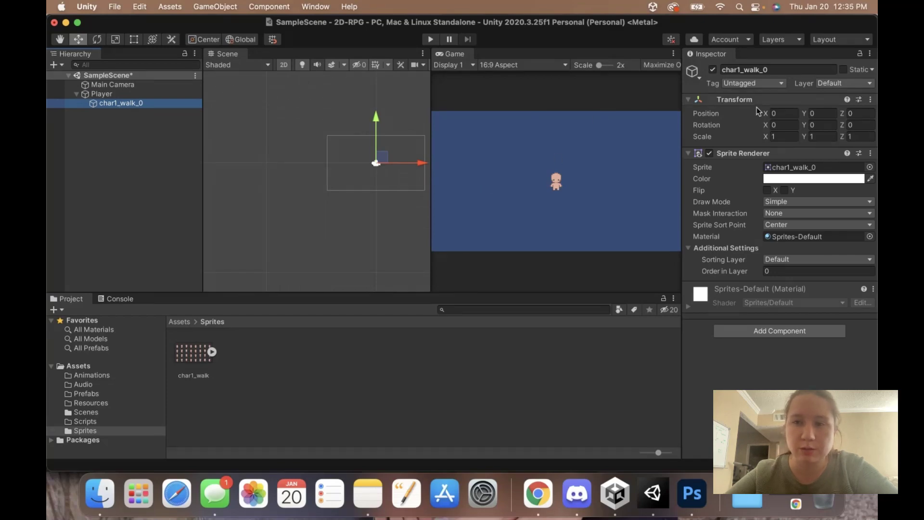
click(778, 69)
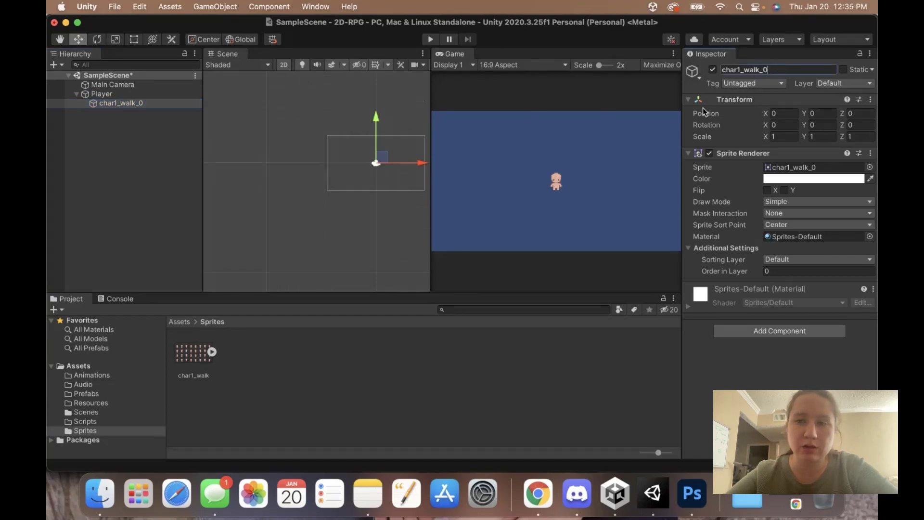
drag(789, 69, 725, 70)
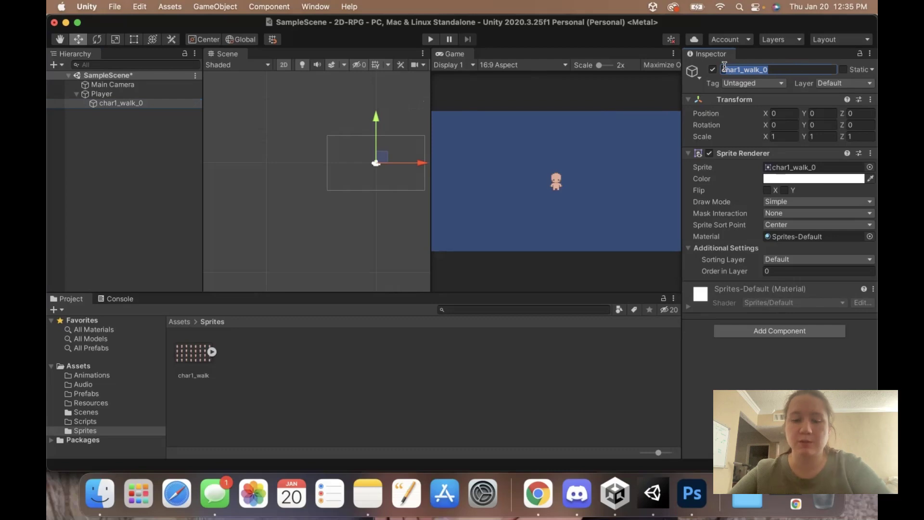
text(Visuals)
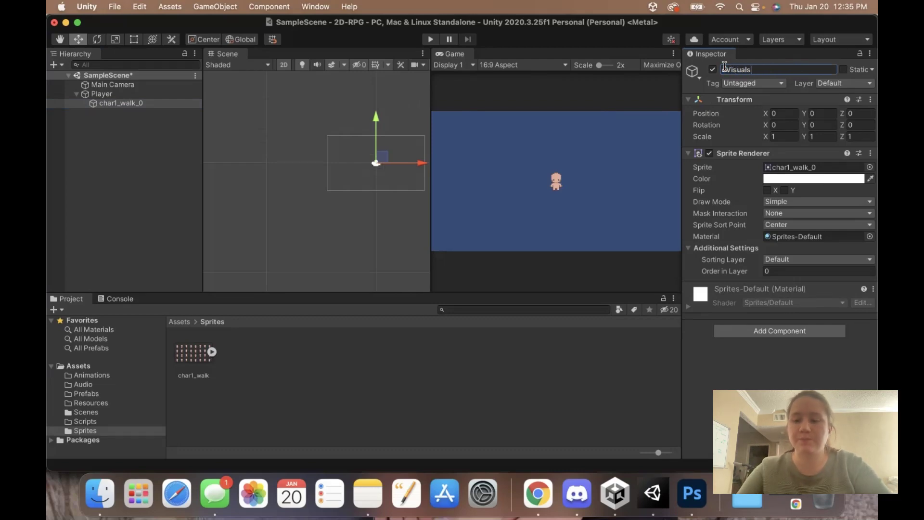
key(Return)
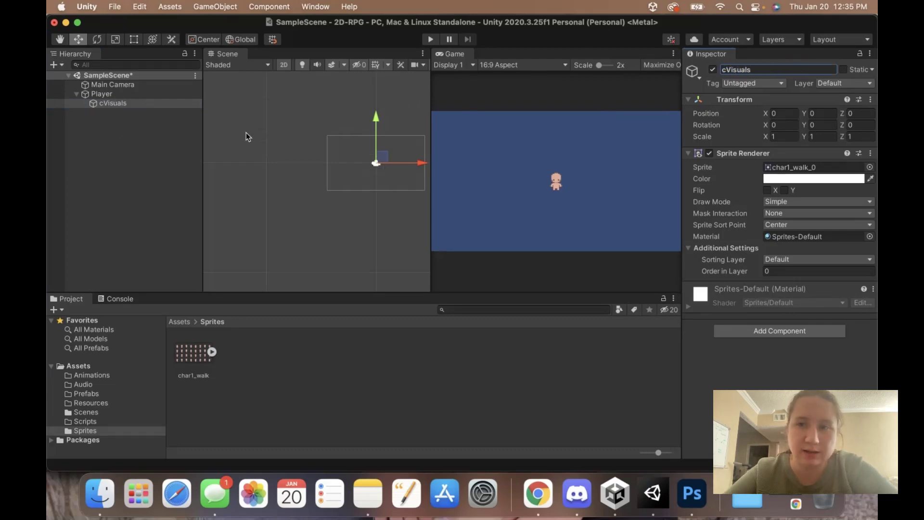
double_click(765, 71)
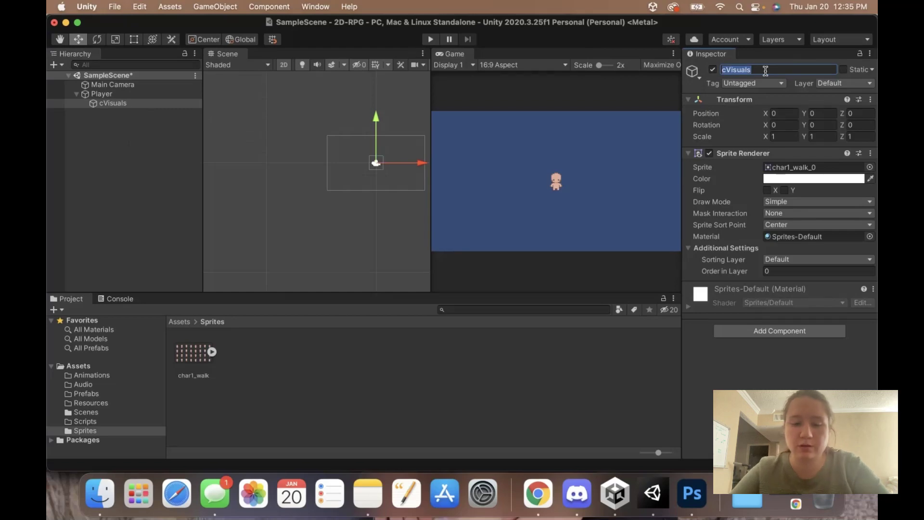
text(Visuals)
key(Return)
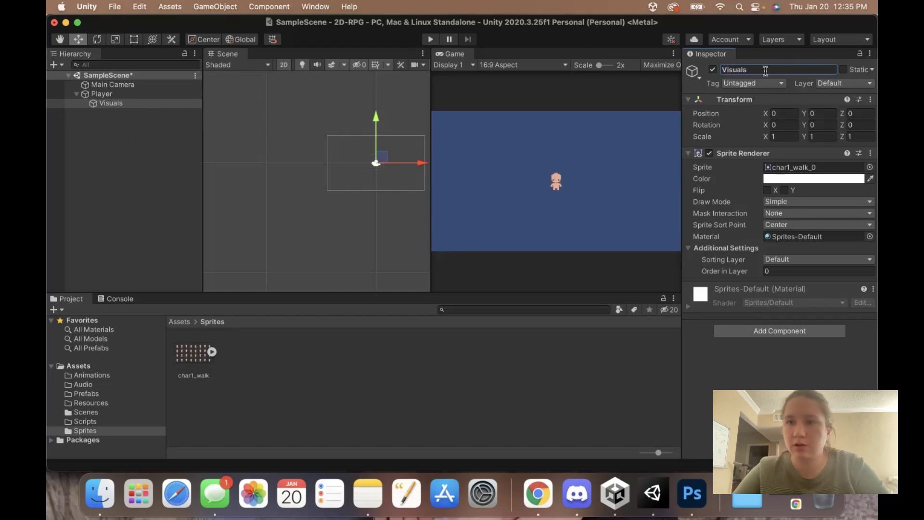
click(76, 94)
click(91, 142)
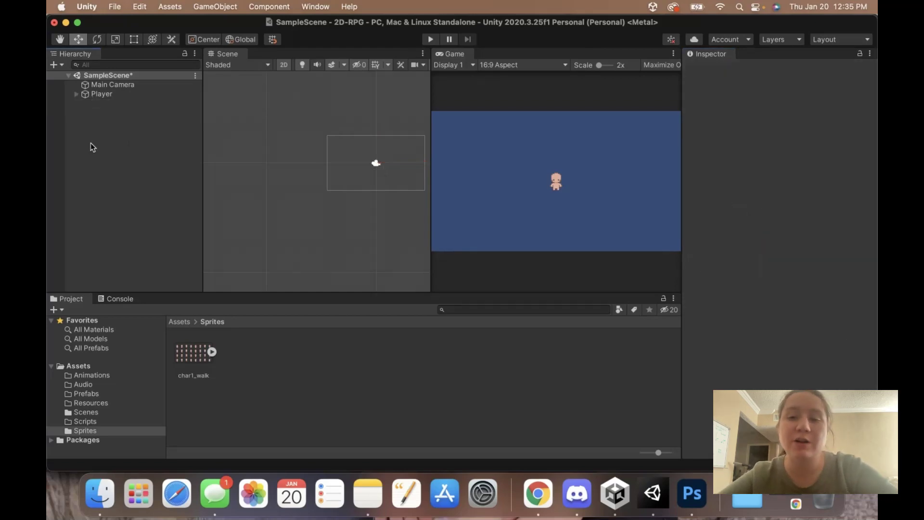